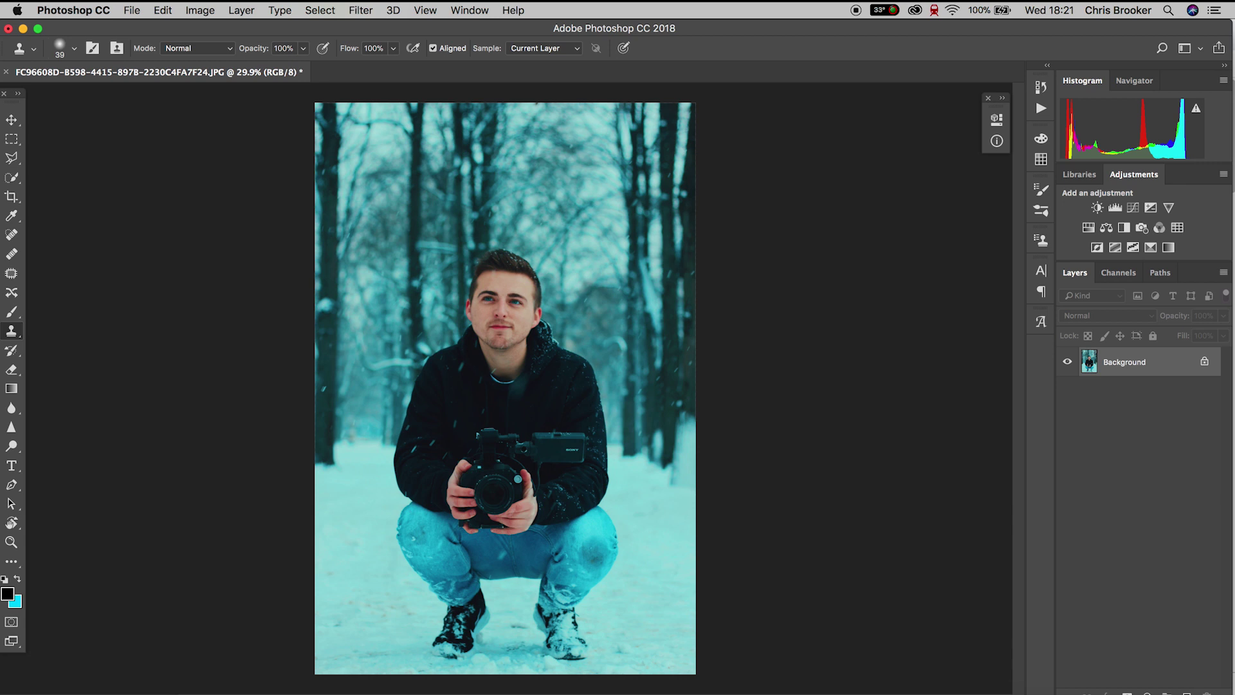
Select the crouching man and his camera with the Quick Selection tool, starting with a 117 px brush
scroll(508, 412, up, 4)
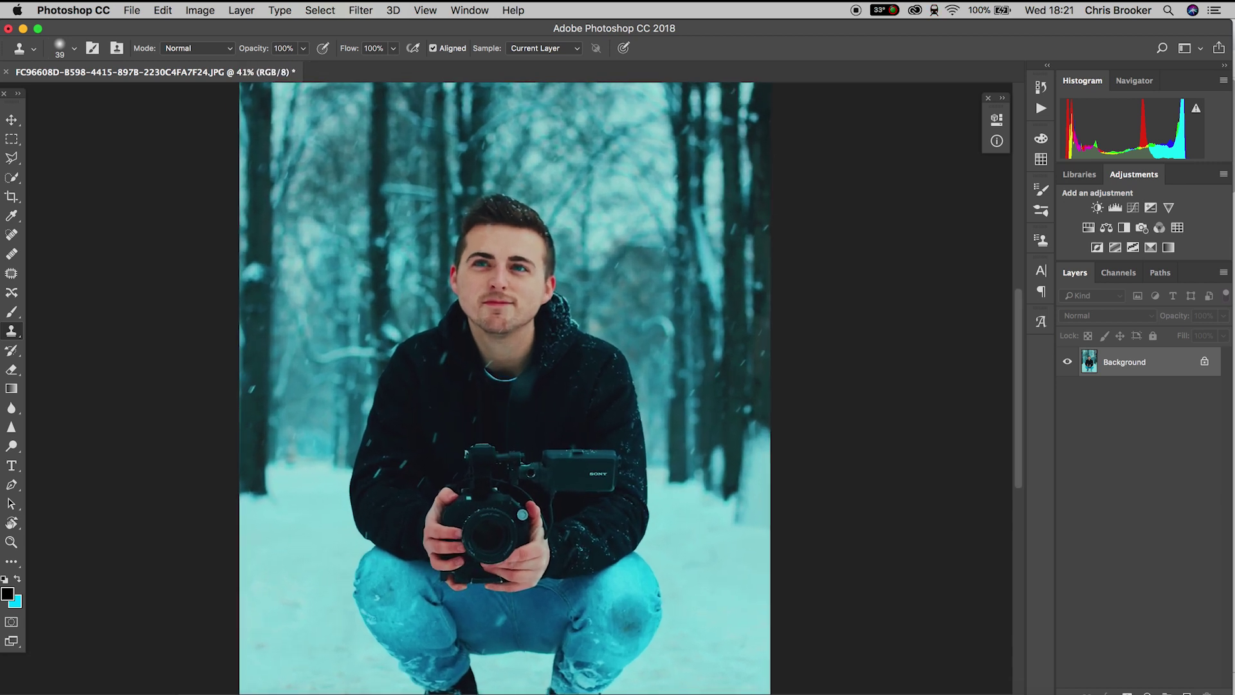
scroll(509, 412, down, 5)
scroll(509, 412, up, 2)
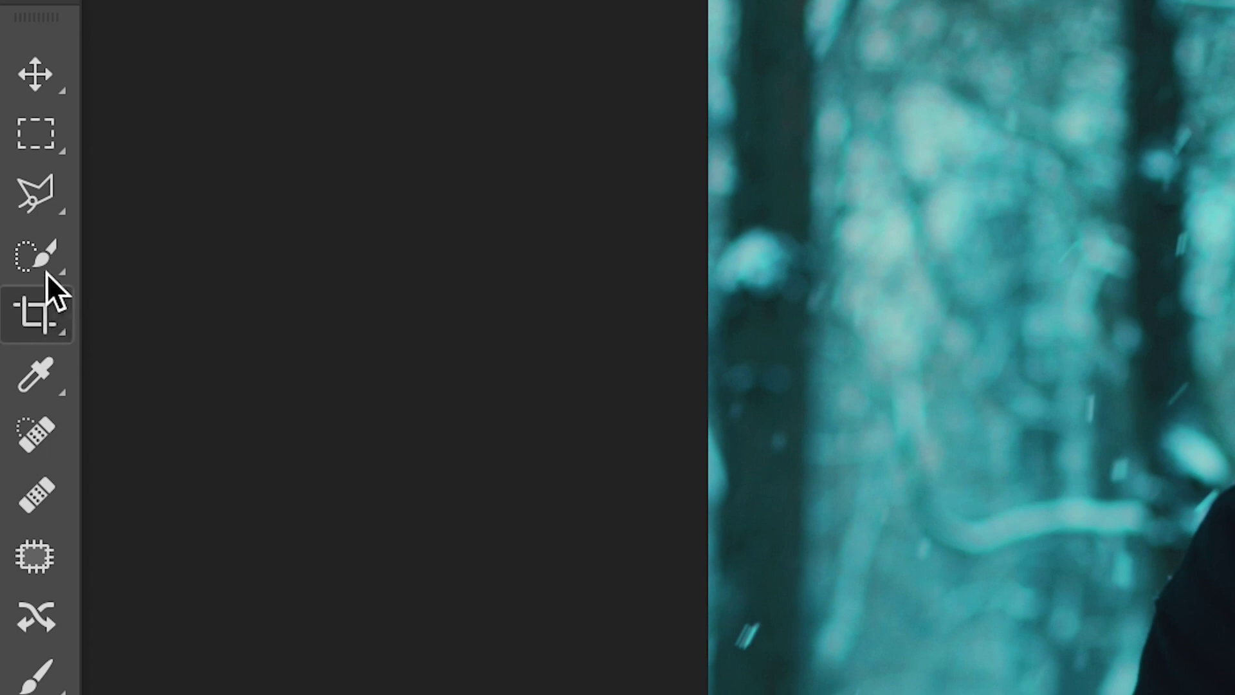
right_click(49, 280)
click(129, 257)
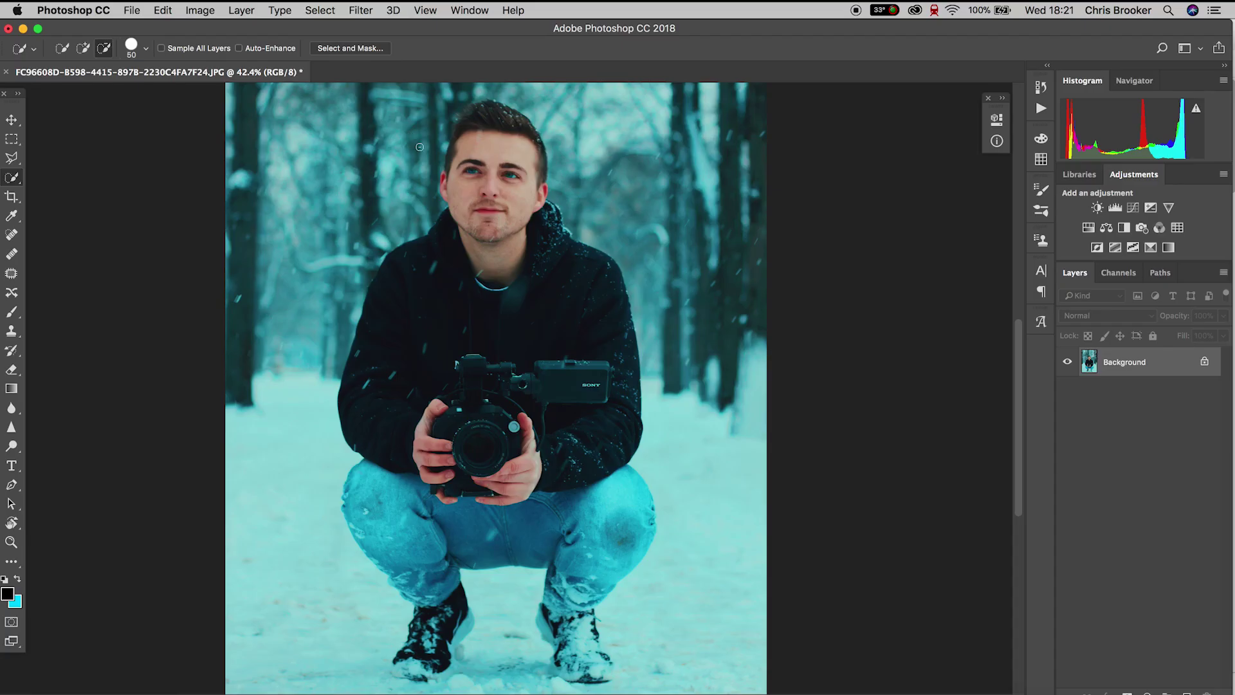
click(147, 49)
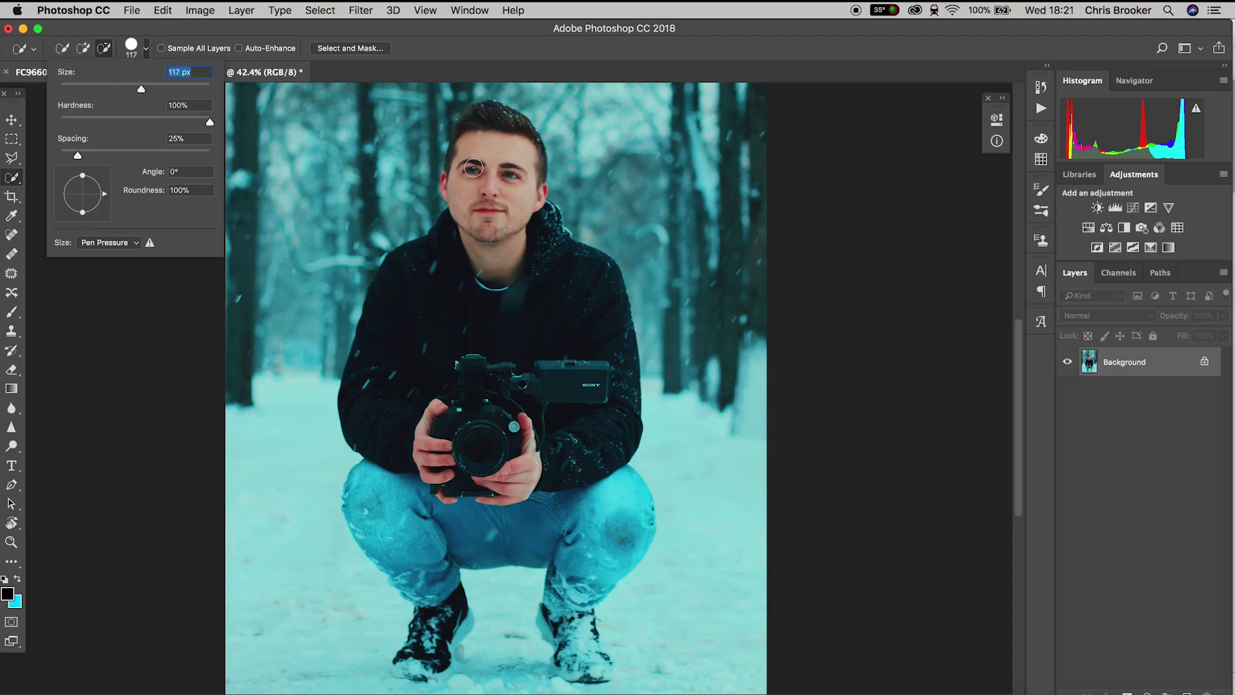
click(444, 156)
mouse_move(443, 156)
mouse_down()
mouse_move(473, 119)
mouse_move(448, 199)
mouse_move(541, 220)
mouse_move(565, 254)
mouse_move(582, 414)
mouse_move(474, 417)
mouse_move(446, 531)
mouse_move(566, 515)
mouse_move(558, 627)
mouse_move(444, 595)
mouse_up()
mouse_move(577, 662)
mouse_down()
mouse_move(512, 513)
mouse_move(422, 556)
mouse_move(455, 613)
mouse_move(427, 657)
mouse_up()
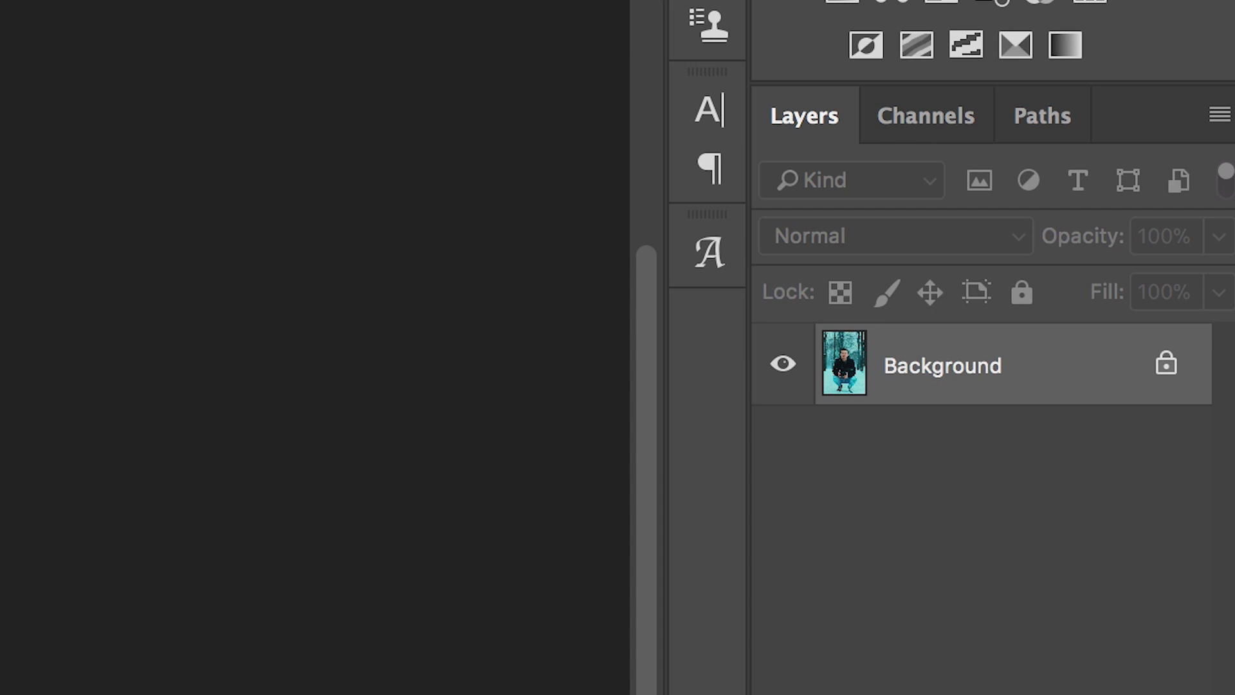
Copy the selected man onto a new layer and hide the Background layer
key(ctrl+j)
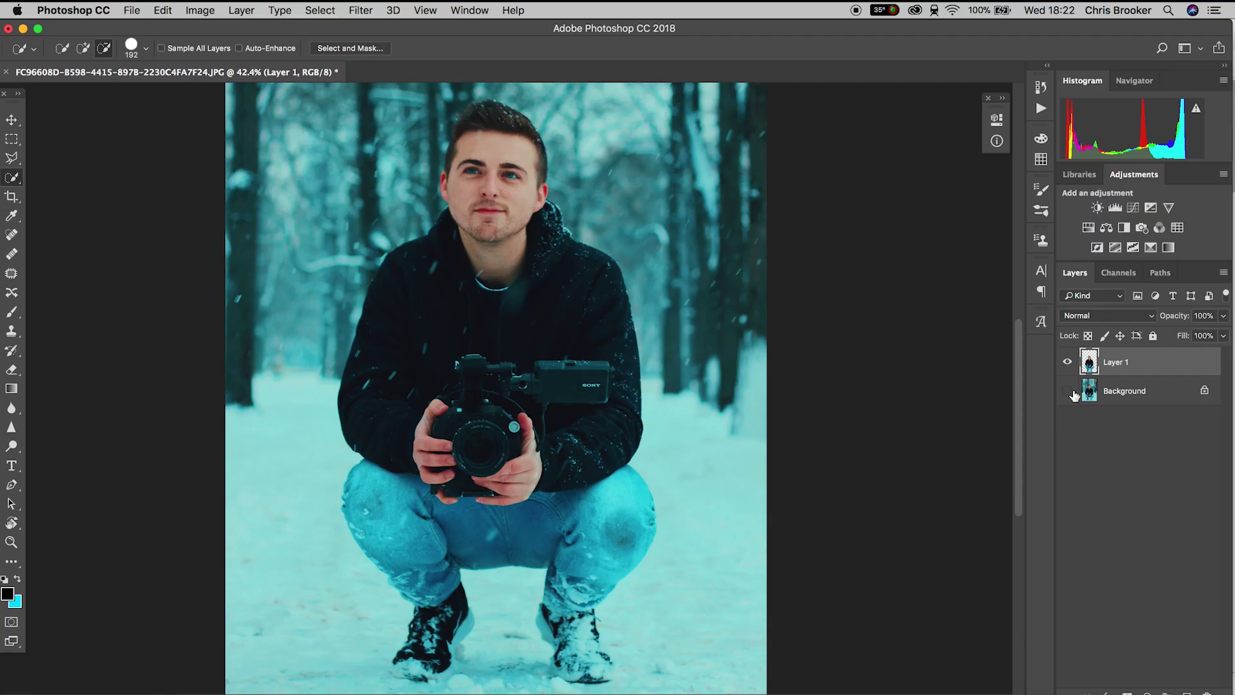
click(793, 447)
scroll(454, 629, up, 10)
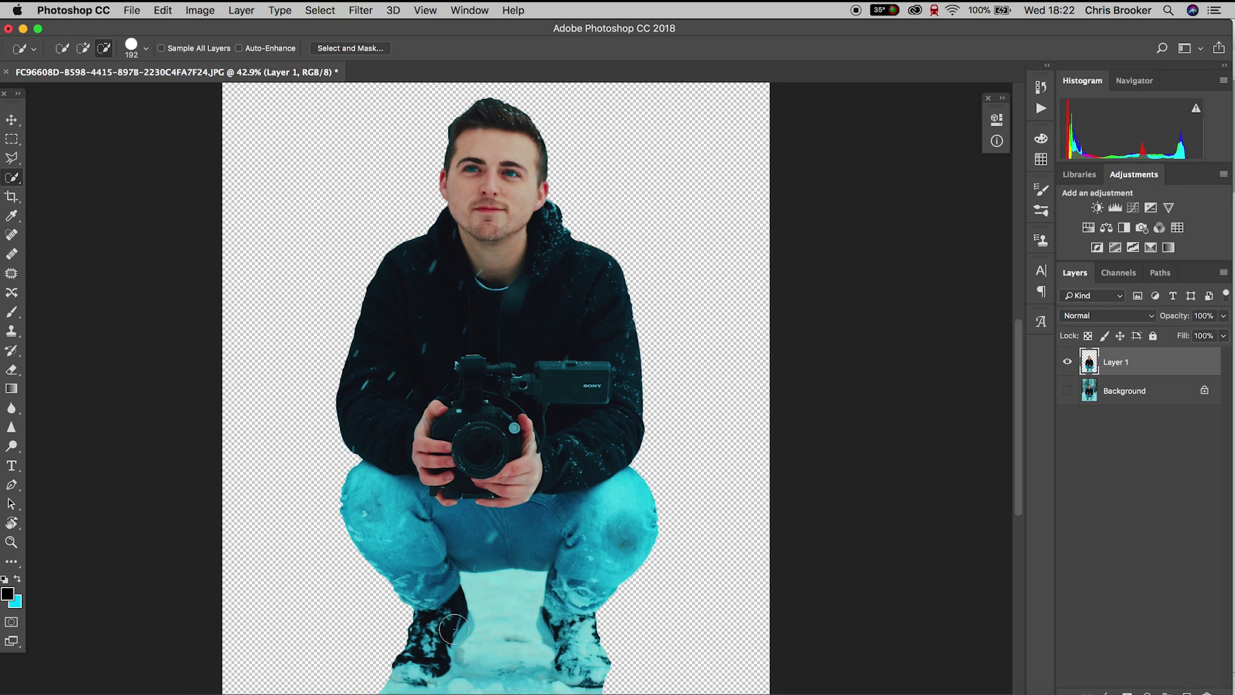
Erase the snow between the man's shoes on Layer 1 using a 118 px Eraser brush at 100% hardness
scroll(455, 629, down, 10)
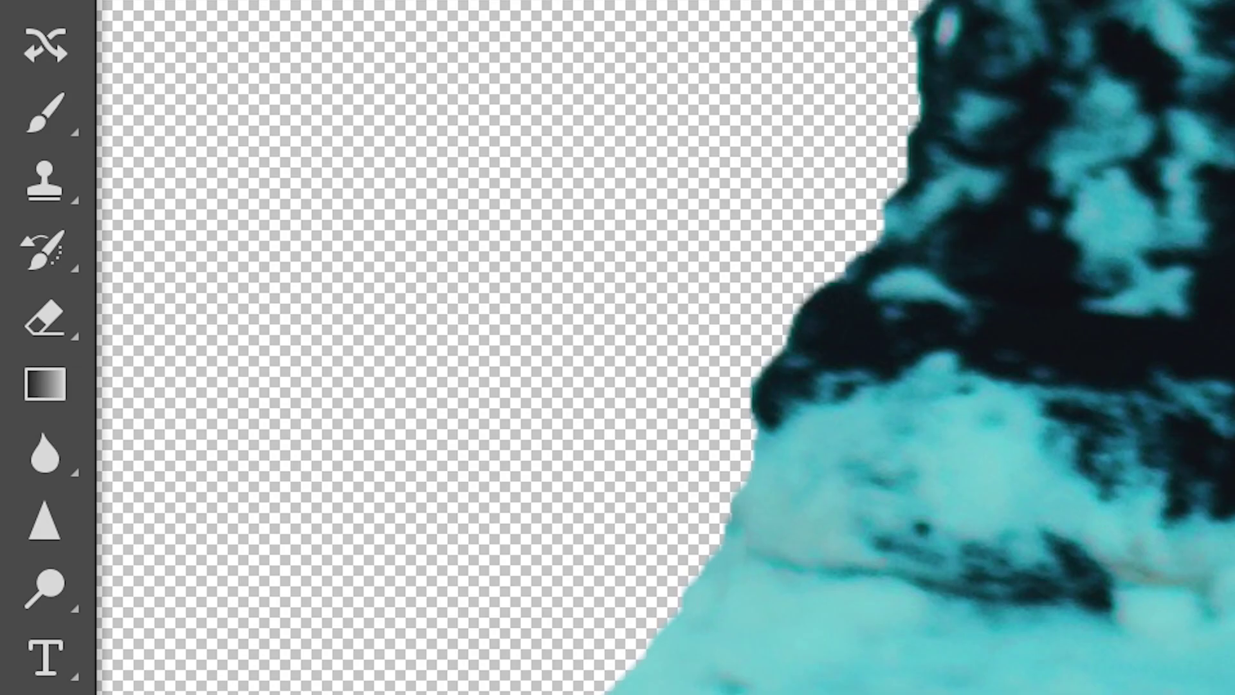
click(12, 372)
right_click(45, 327)
click(246, 322)
click(188, 67)
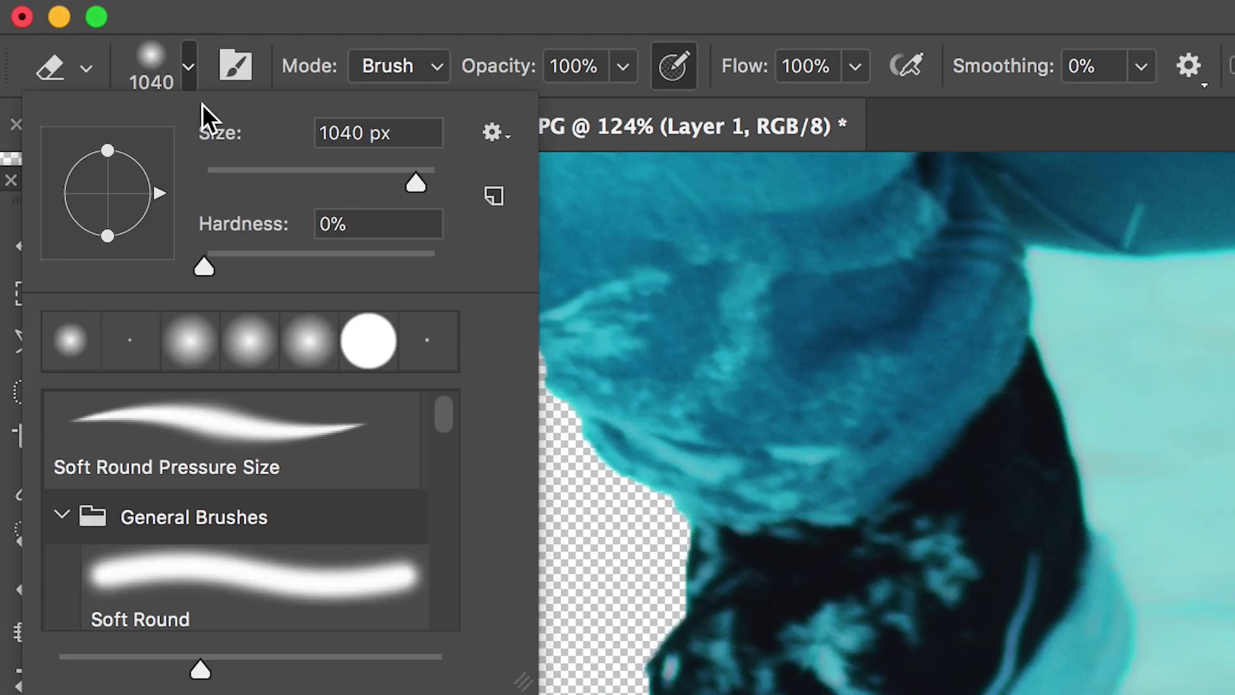
click(264, 171)
drag(300, 254, 1100, 685)
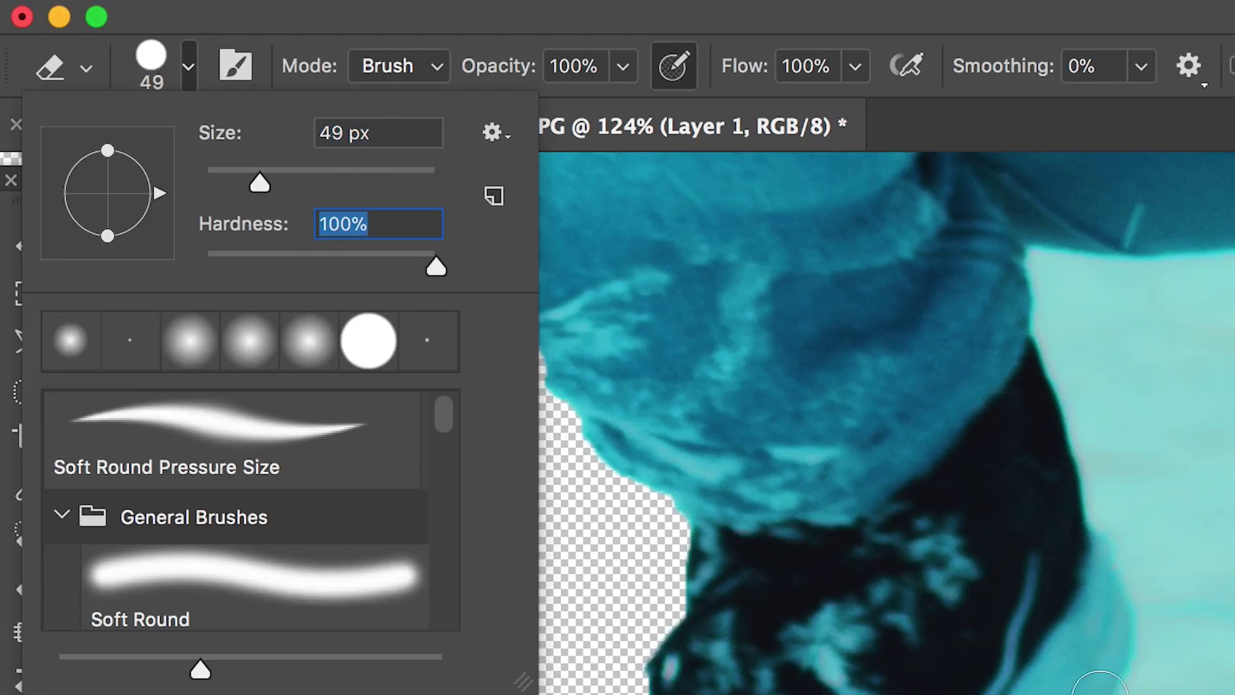
drag(307, 173, 330, 173)
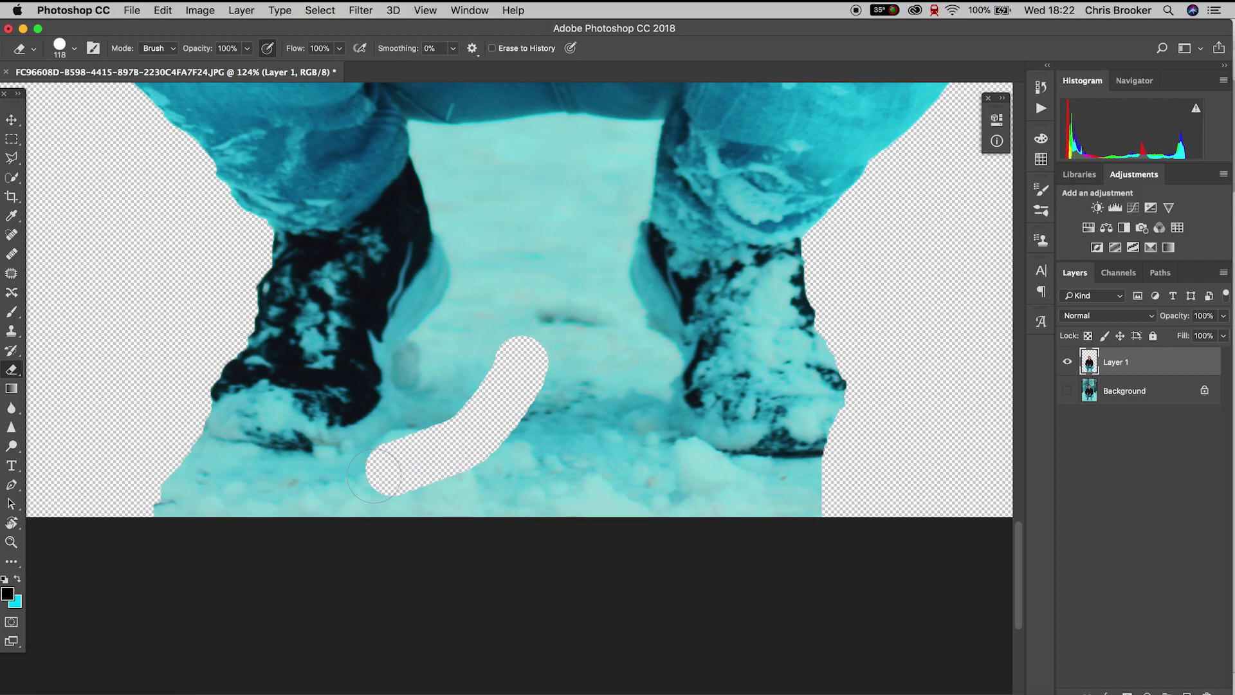
mouse_move(386, 460)
mouse_down()
mouse_move(188, 475)
mouse_move(366, 495)
mouse_move(273, 477)
mouse_move(379, 475)
mouse_move(476, 315)
mouse_move(450, 330)
mouse_move(478, 283)
mouse_move(457, 188)
mouse_move(536, 153)
mouse_move(652, 394)
mouse_move(836, 478)
mouse_move(507, 472)
mouse_move(563, 409)
mouse_move(537, 218)
mouse_up()
Reduce the Eraser to 49 px and erase the remaining snow along the inner edges of the legs and boots
click(74, 49)
drag(111, 95, 103, 95)
drag(453, 235, 420, 134)
mouse_move(525, 129)
mouse_down()
mouse_move(649, 132)
mouse_move(625, 317)
mouse_move(657, 341)
mouse_up()
Toggle the Background layer's visibility to check the cutout, leaving the layer shown
key(super+0)
click(1067, 391)
click(1067, 390)
click(1067, 390)
click(1068, 390)
click(1067, 390)
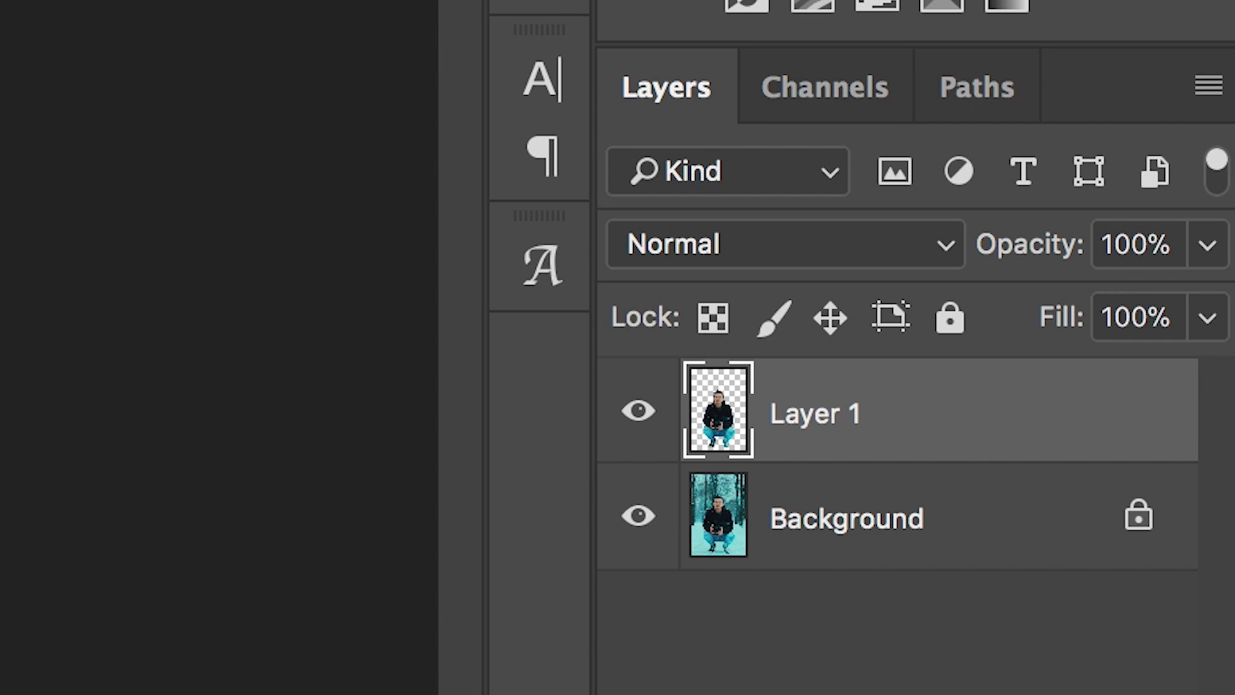
Load Layer 1's outline as a selection for the Background layer and expand it by 100 pixels
drag(847, 418, 711, 414)
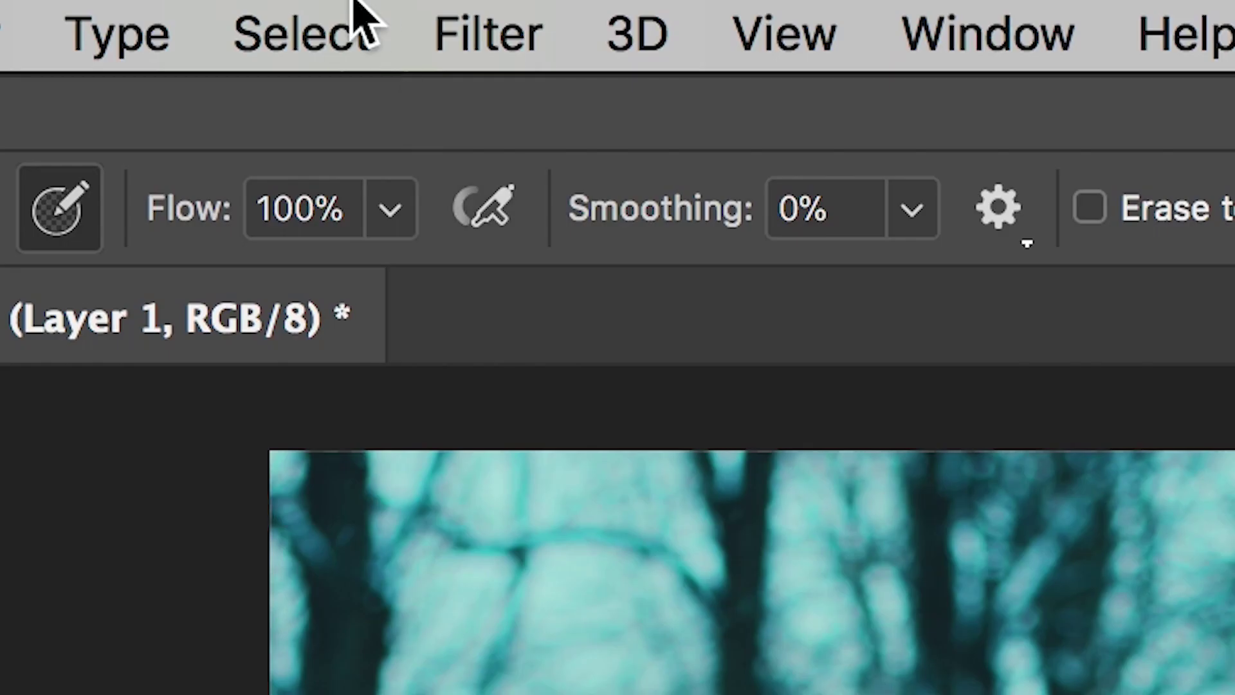
click(331, 8)
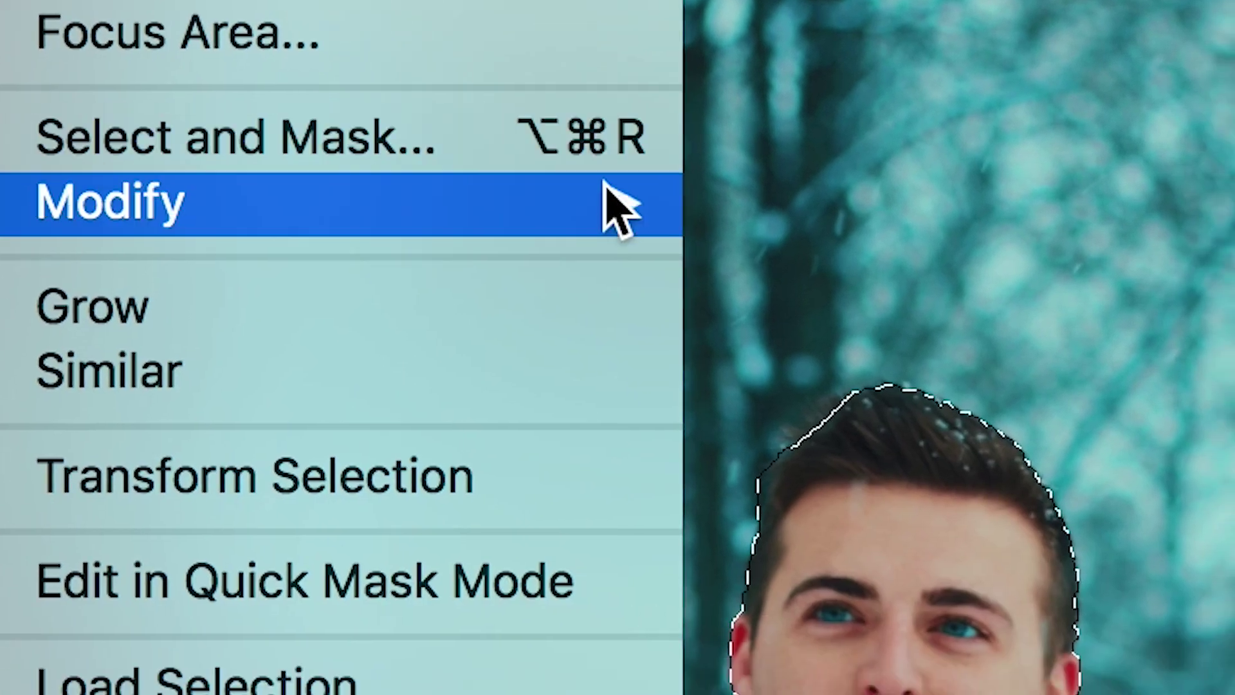
mouse_move(776, 688)
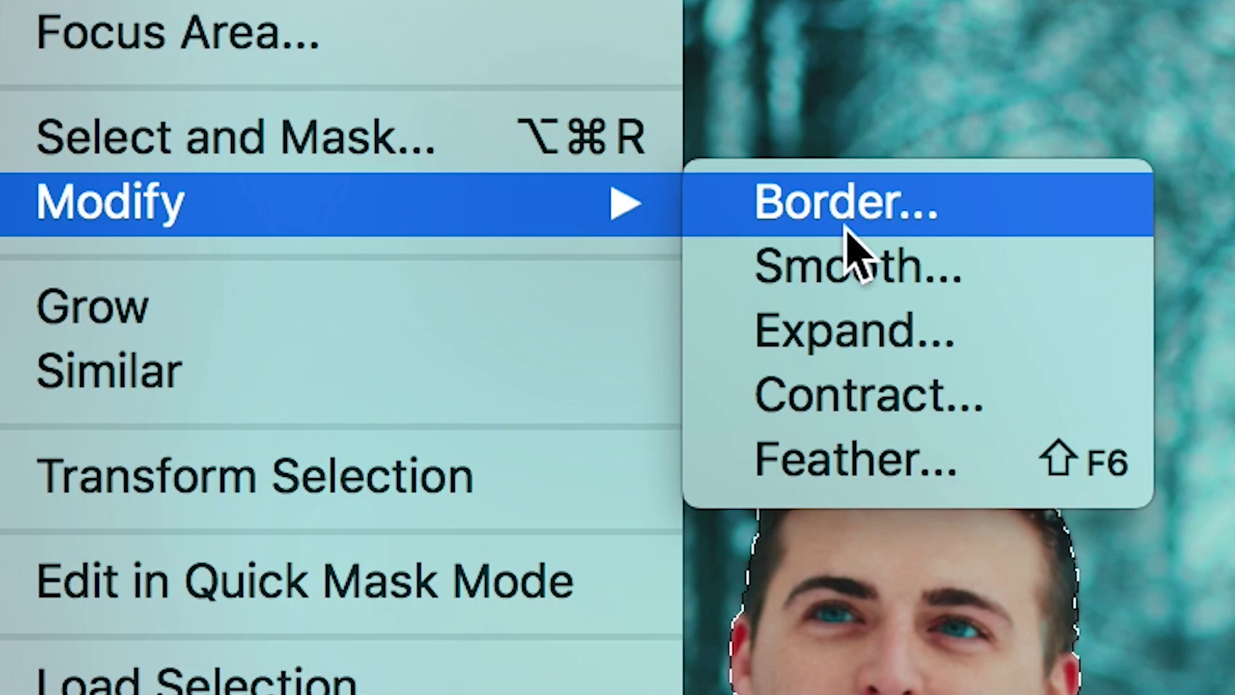
click(1025, 337)
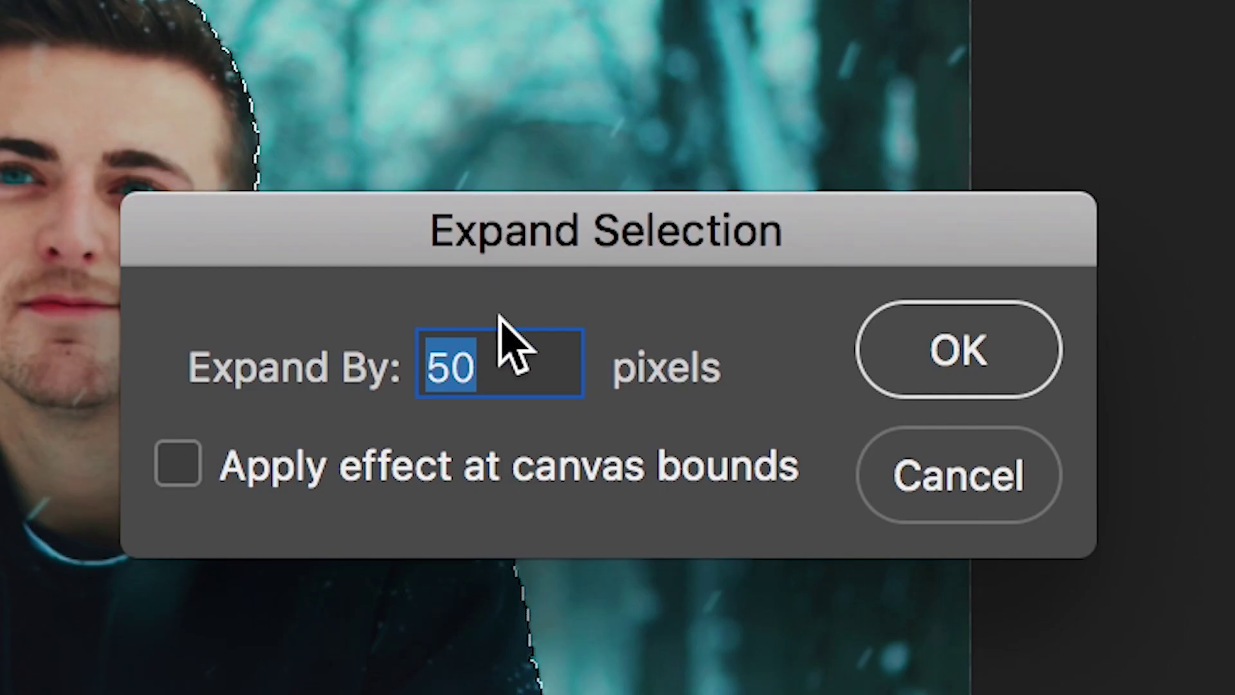
text(100)
key(Return)
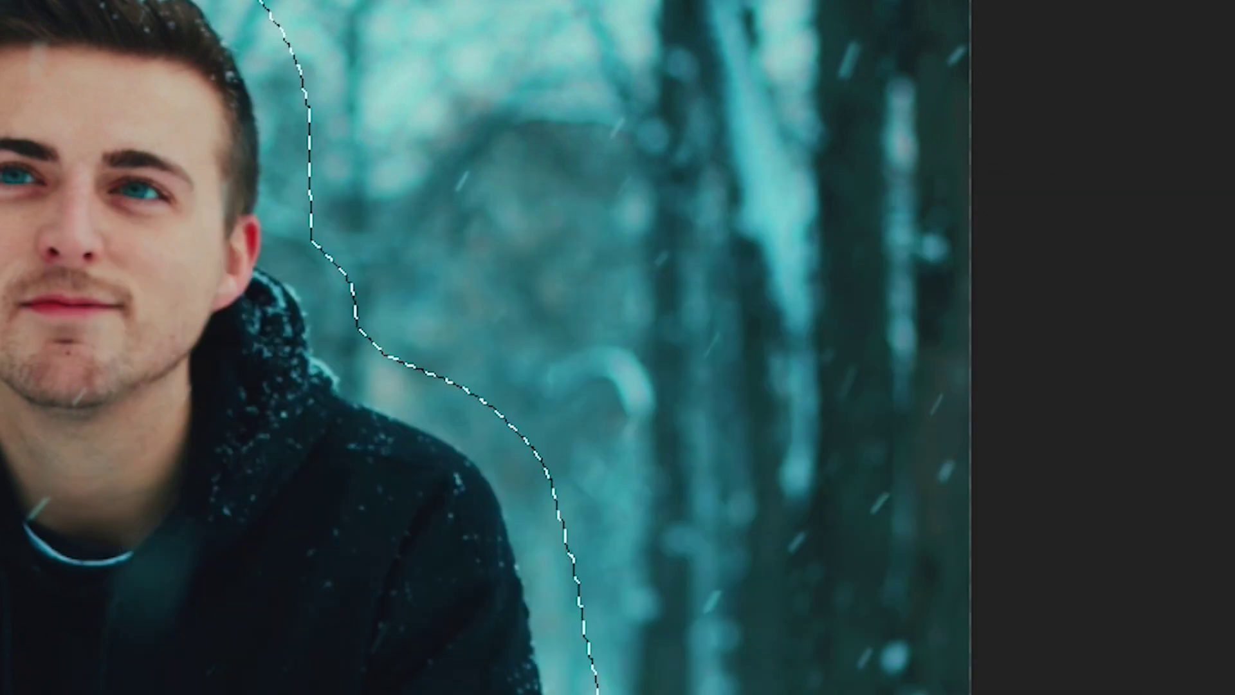
Fill the selection on the Background layer with Content-Aware in Normal mode at 100% opacity, and hide Layer 1
click(172, 17)
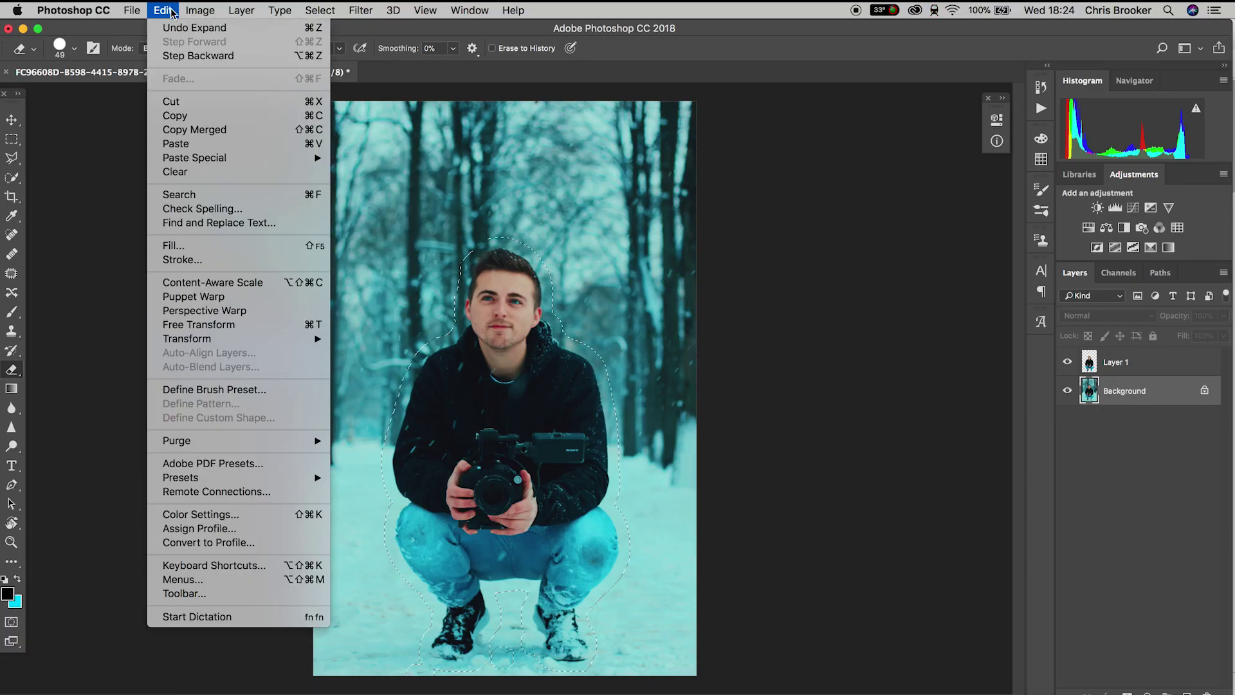
click(259, 247)
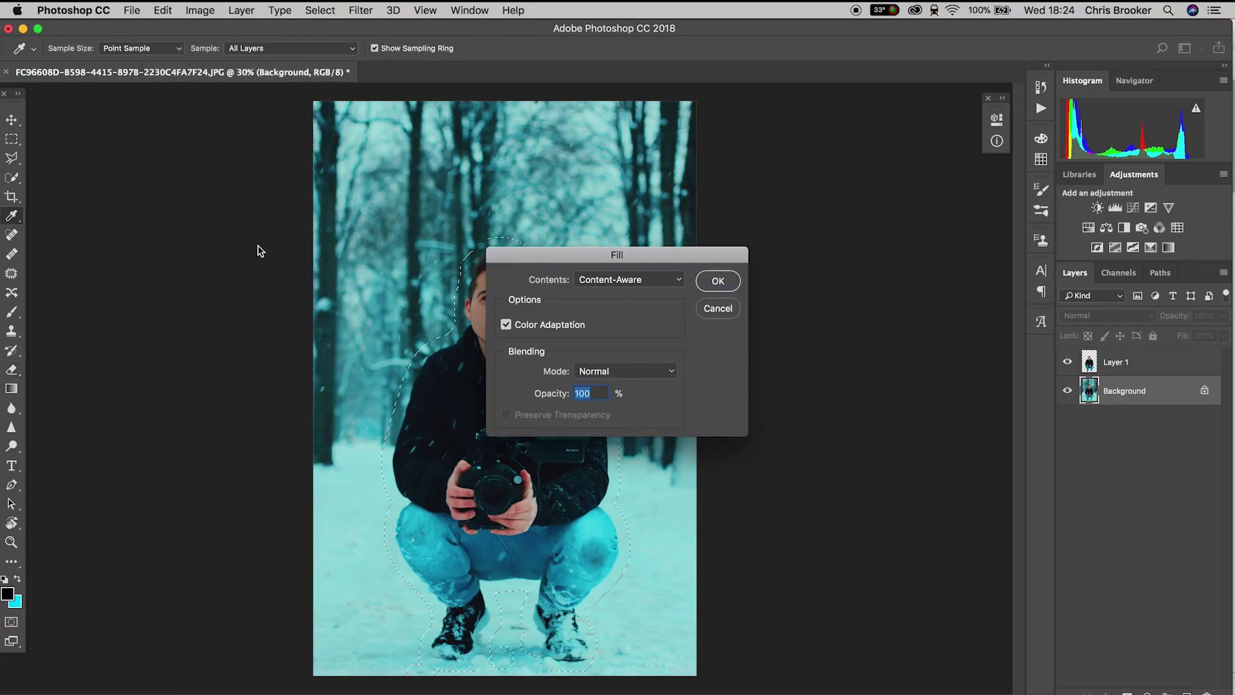
click(721, 284)
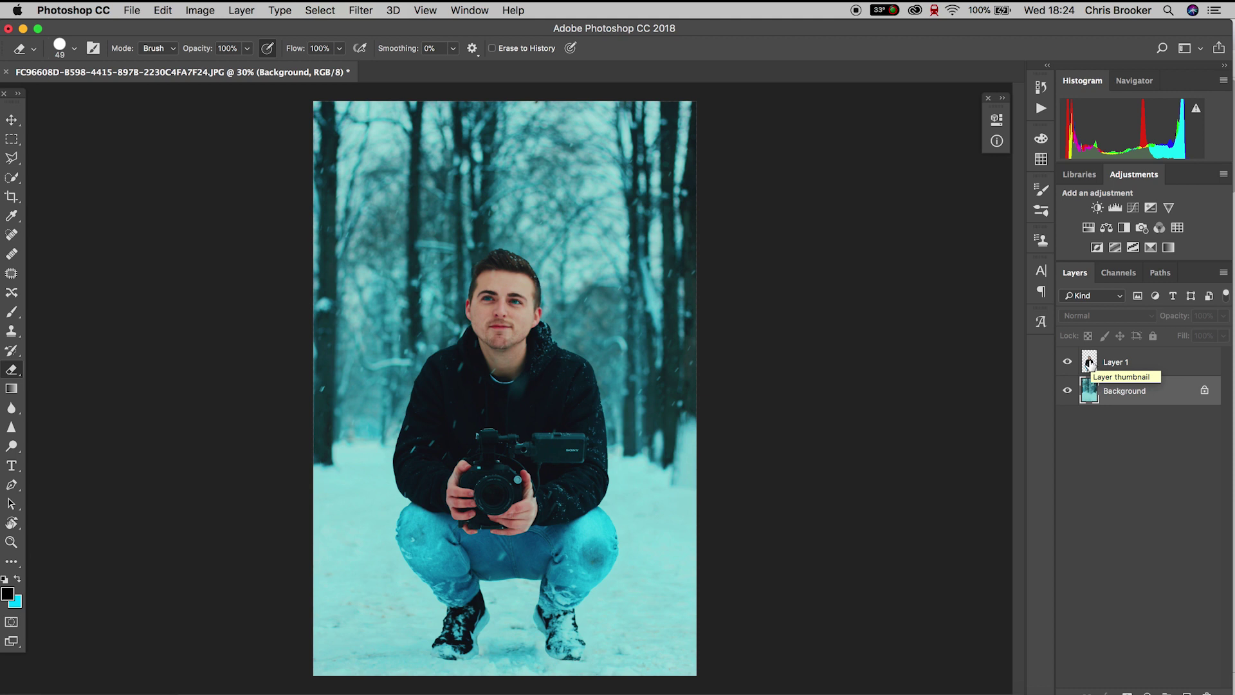
click(1067, 362)
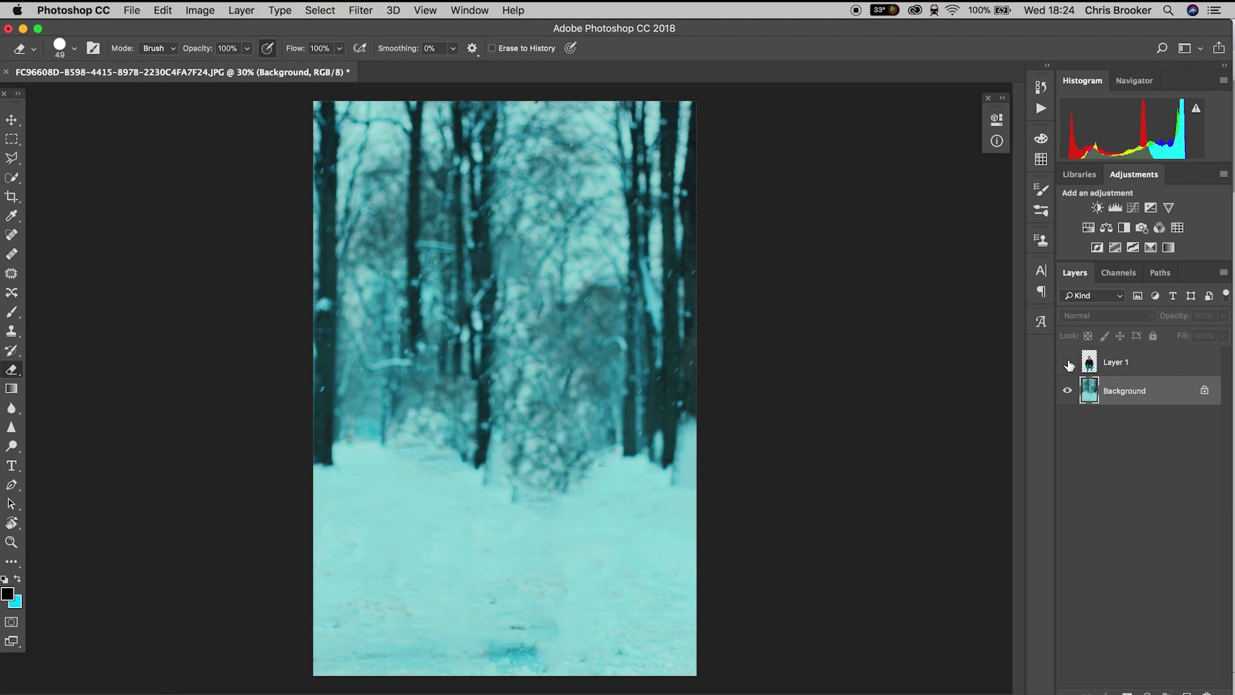
Clone blurred forest over the bright bushes beside the left tree trunks using a soft 444 px Clone Stamp at 0% hardness
scroll(388, 373, up, 8)
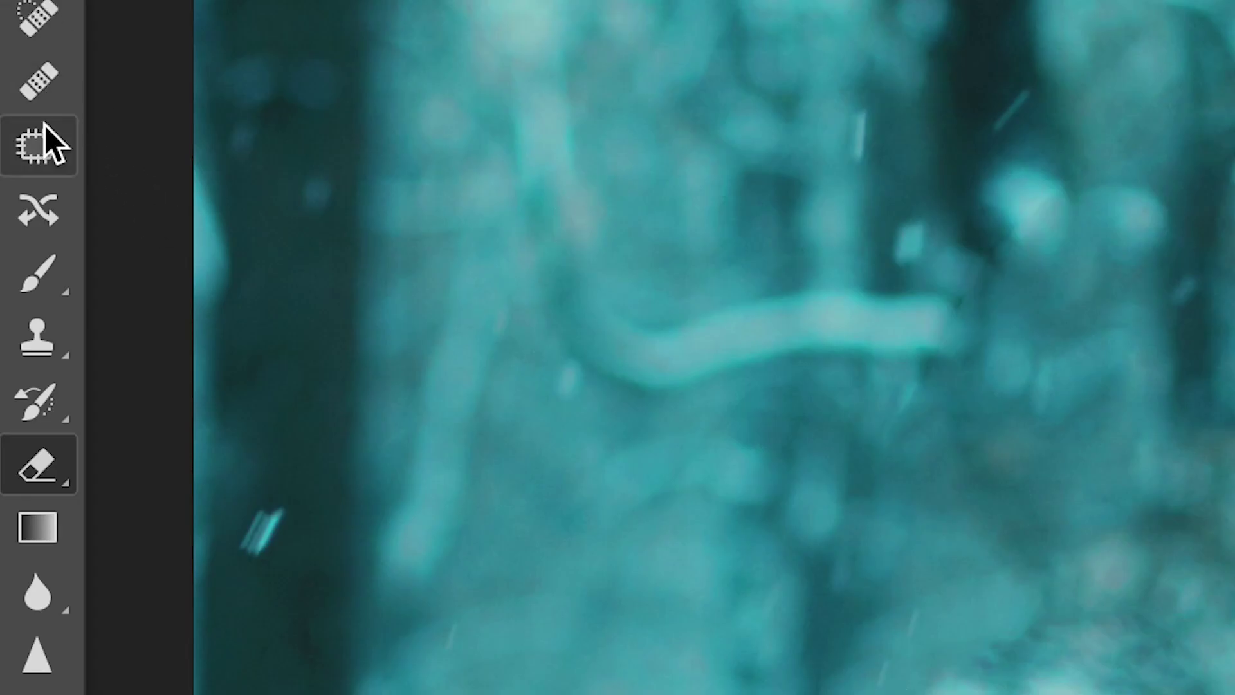
click(48, 341)
click(140, 334)
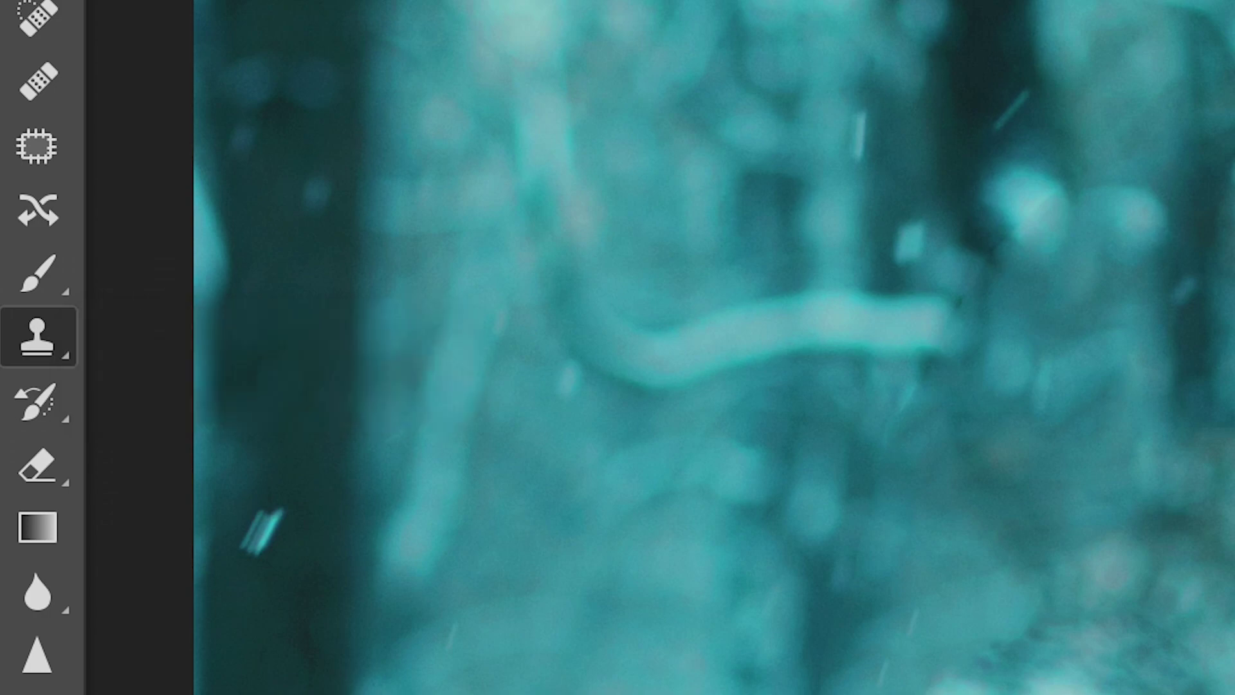
click(201, 51)
mouse_move(268, 181)
mouse_down()
mouse_move(458, 181)
mouse_move(445, 180)
mouse_up()
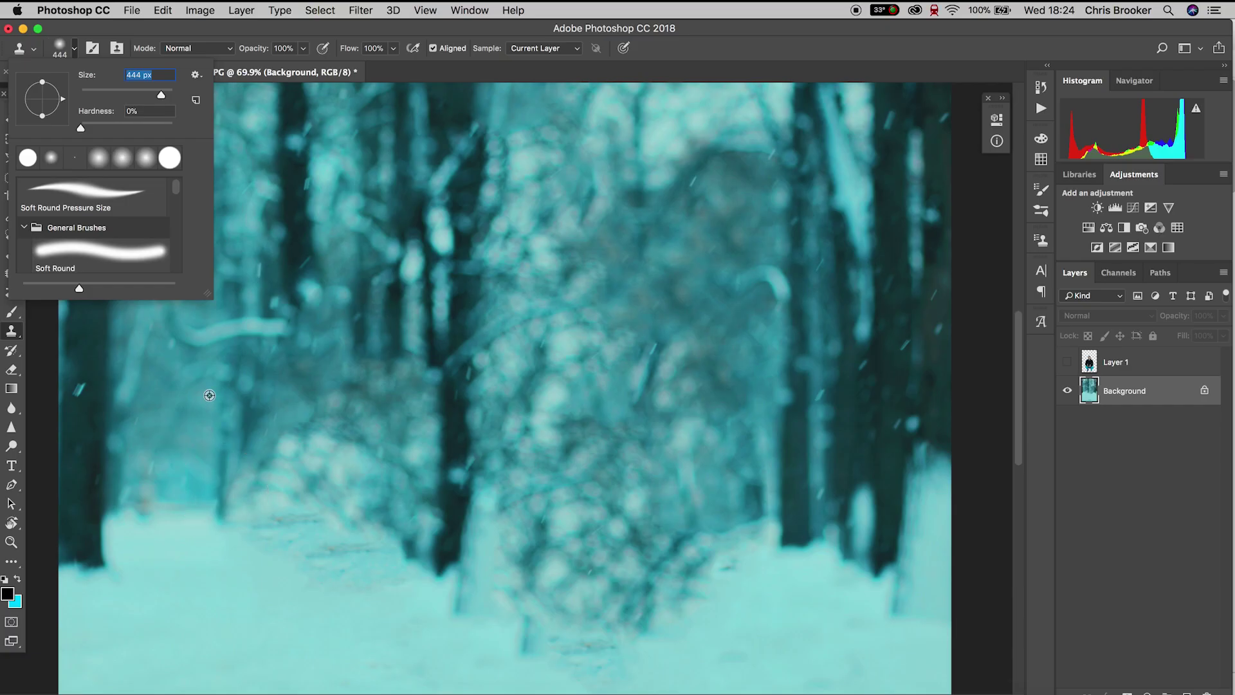
click(208, 395)
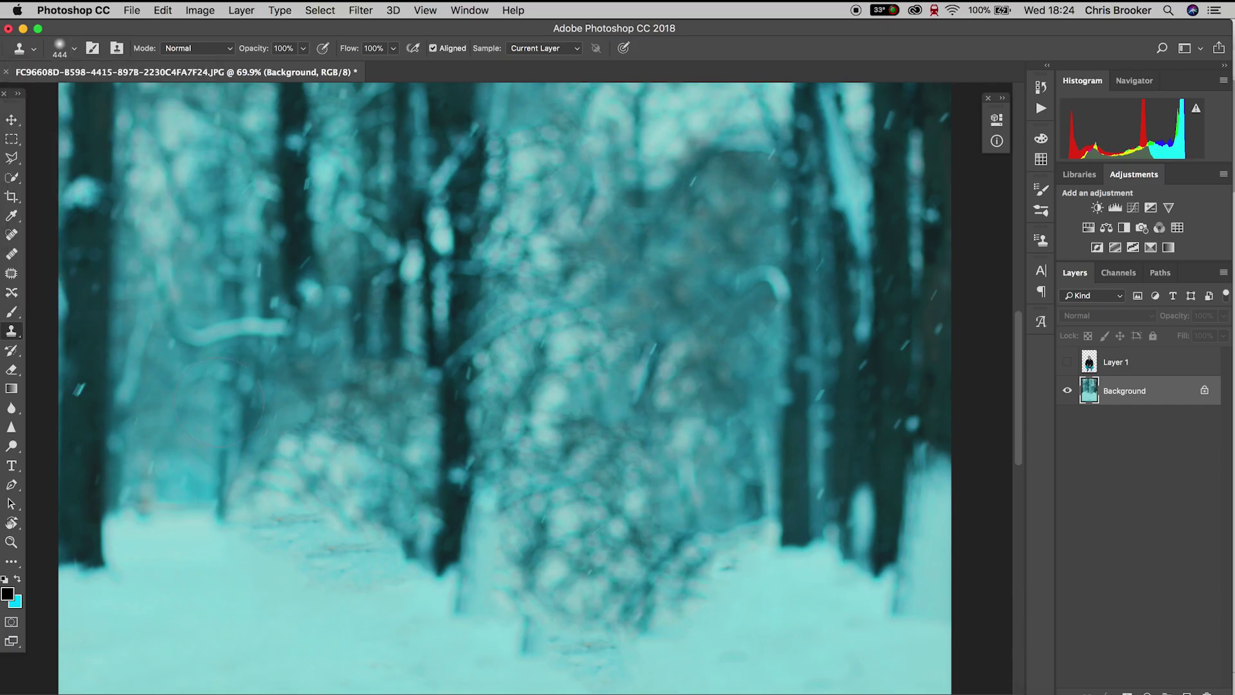
mouse_move(241, 461)
mouse_down()
mouse_move(381, 441)
mouse_move(235, 474)
mouse_move(390, 505)
mouse_up()
alt+click(218, 371)
drag(244, 451, 339, 472)
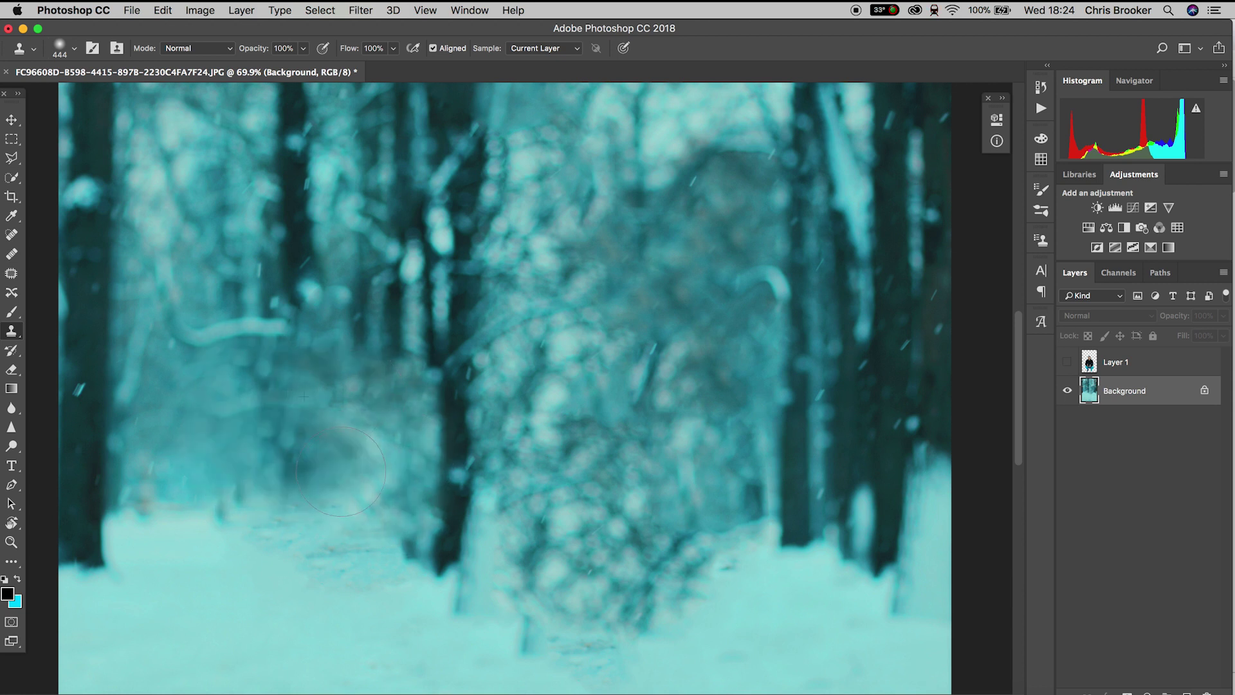
alt+click(317, 513)
drag(227, 487, 351, 496)
Clone surrounding forest over the smeared bushes in the middle of the Background layer, and cover their base with cloned snow
alt+click(780, 502)
mouse_move(731, 501)
mouse_down()
mouse_move(539, 493)
mouse_move(450, 411)
mouse_move(523, 276)
mouse_up()
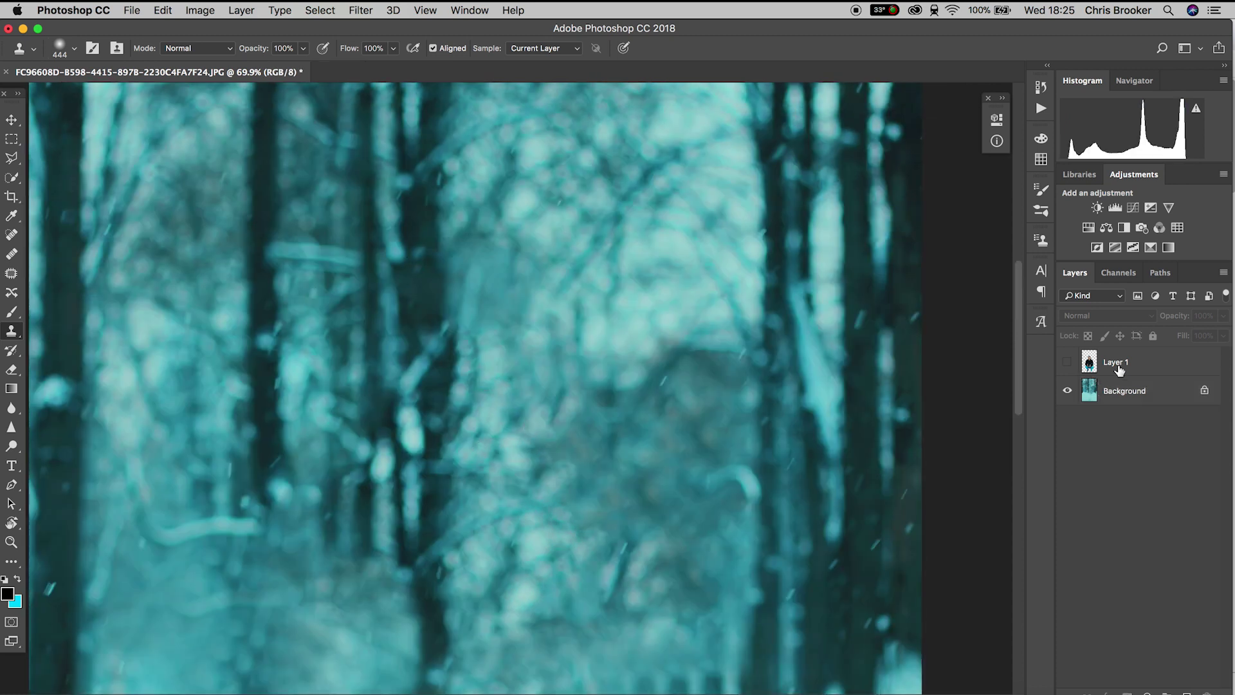
mouse_move(412, 270)
mouse_down()
mouse_move(415, 325)
mouse_move(501, 322)
mouse_move(612, 399)
mouse_move(514, 354)
mouse_up()
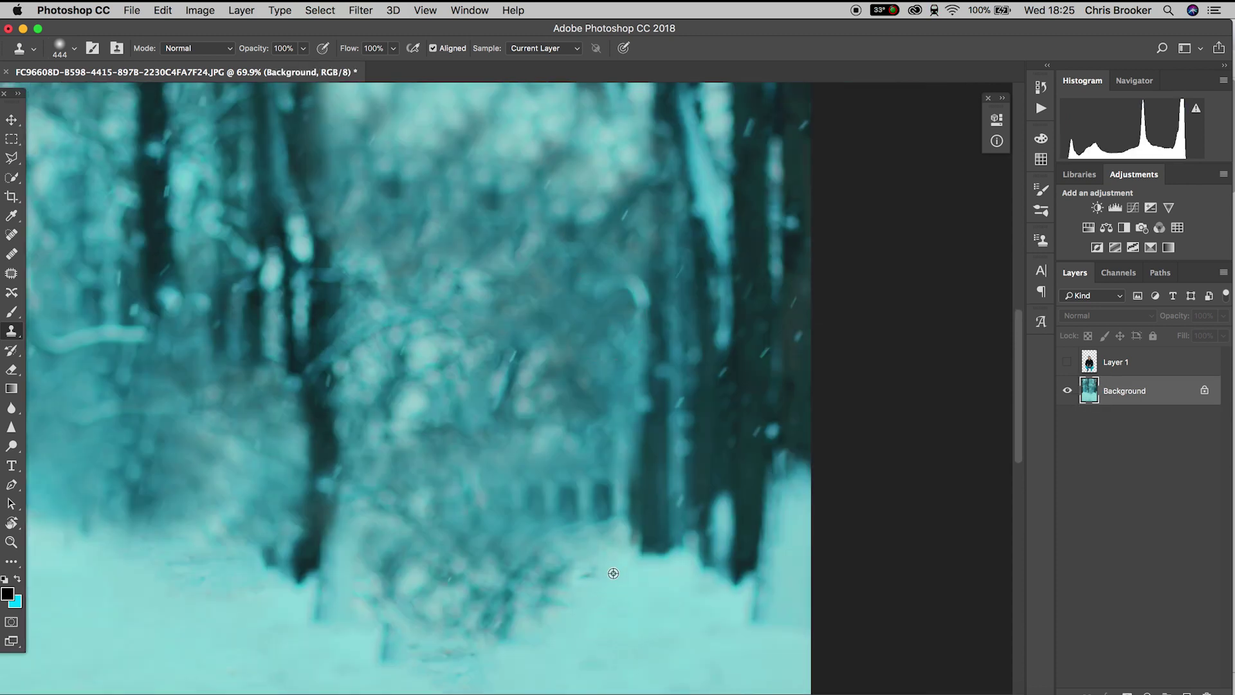
alt+click(613, 573)
drag(597, 514, 566, 524)
mouse_move(553, 576)
mouse_down()
mouse_move(411, 618)
mouse_move(579, 573)
mouse_up()
alt+click(642, 615)
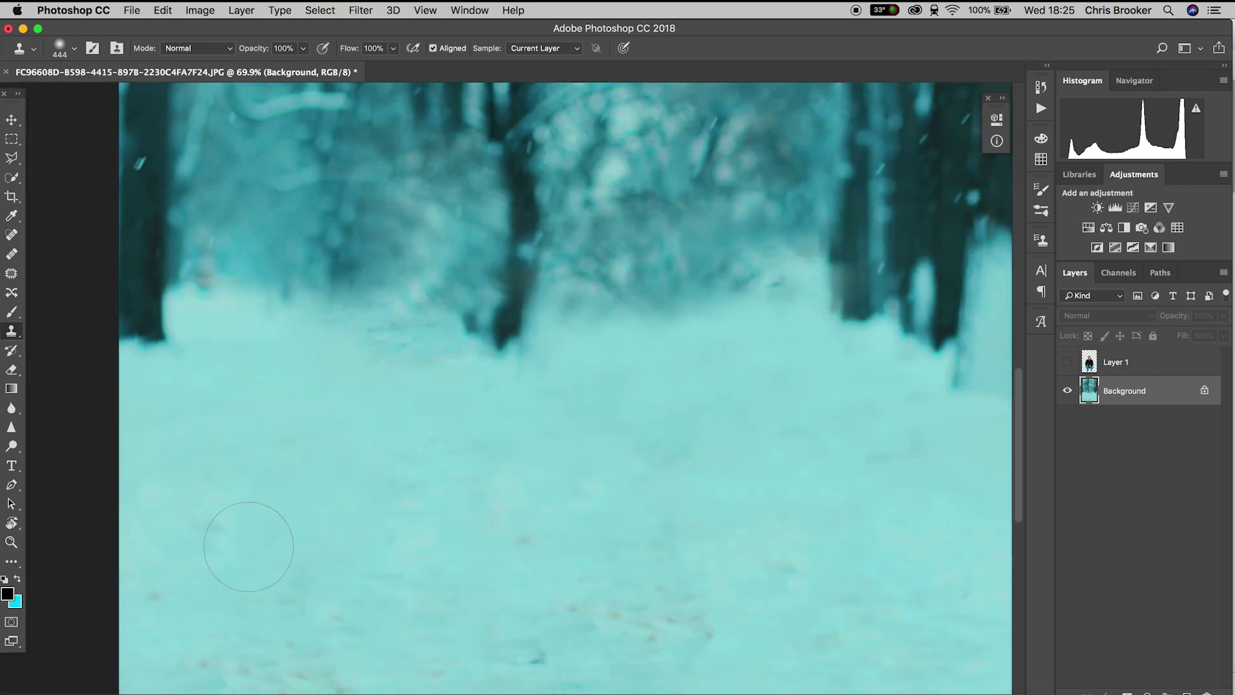
Clone clean snow over the dark patch in the foreground at the bottom centre of the Background layer
key(super+minus)
key(super+minus)
key(super+minus)
key(super+minus)
alt+click(443, 574)
drag(478, 604, 572, 608)
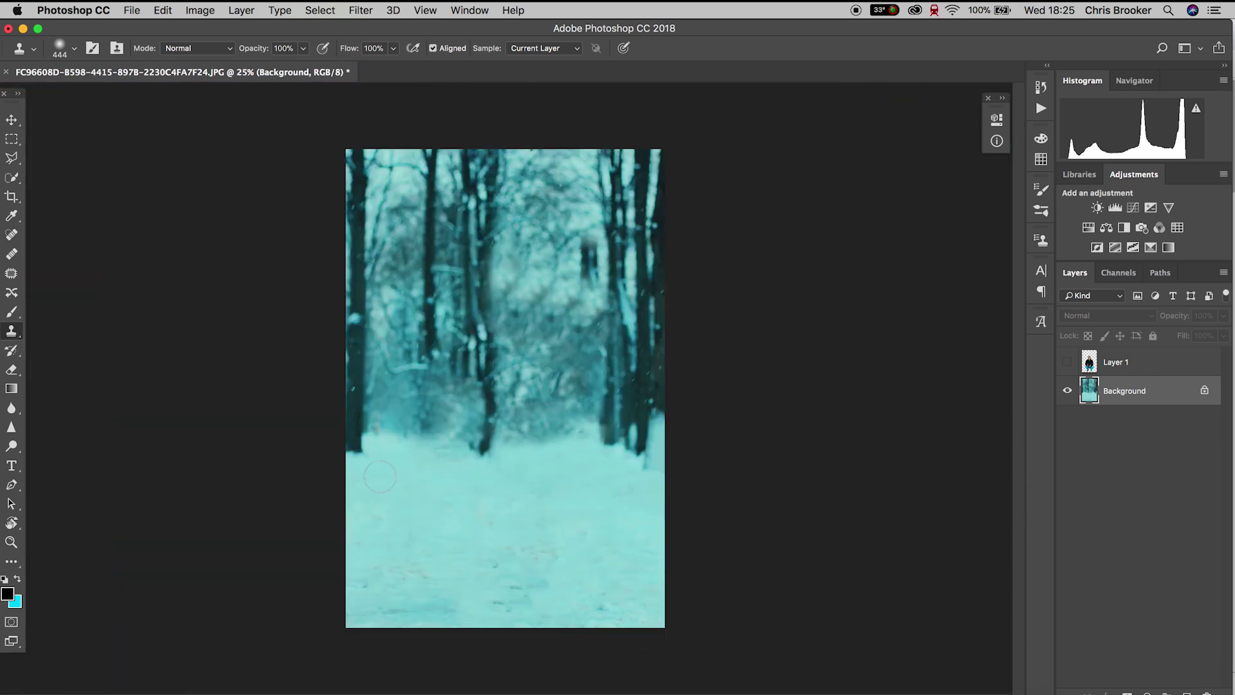
Toggle Layer 1's visibility to compare the retouched background with and without the man, leaving the layer shown
click(1068, 364)
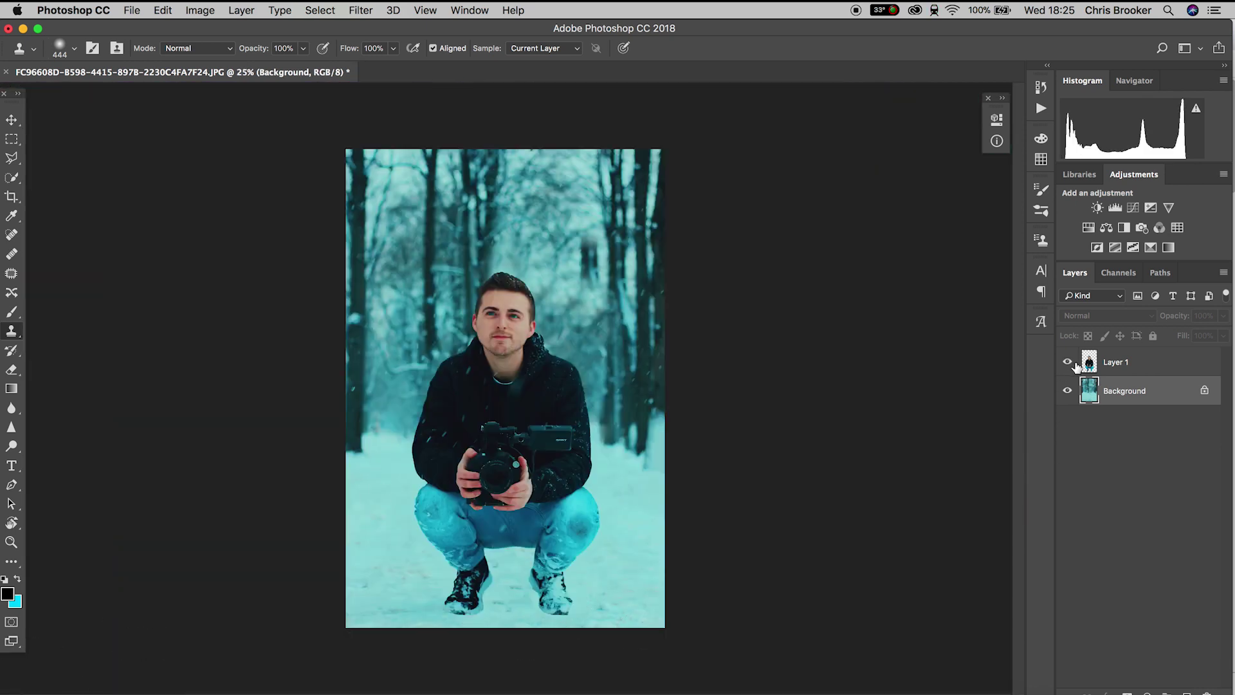
click(1068, 362)
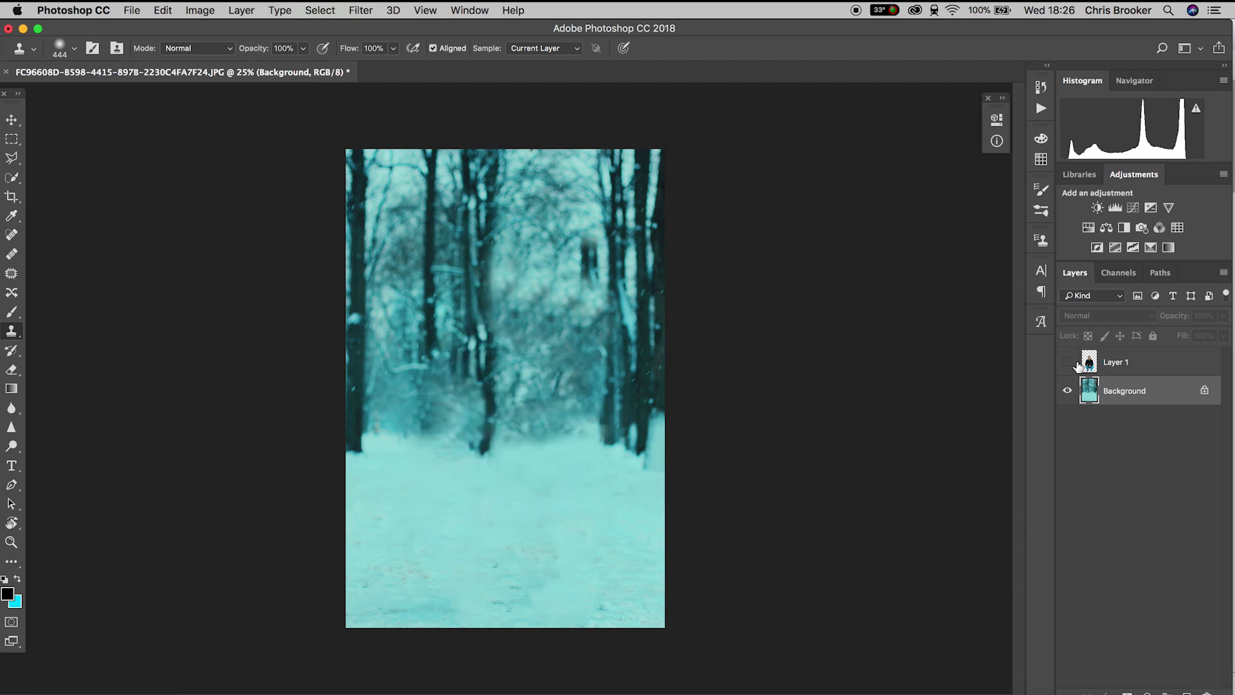
click(1074, 364)
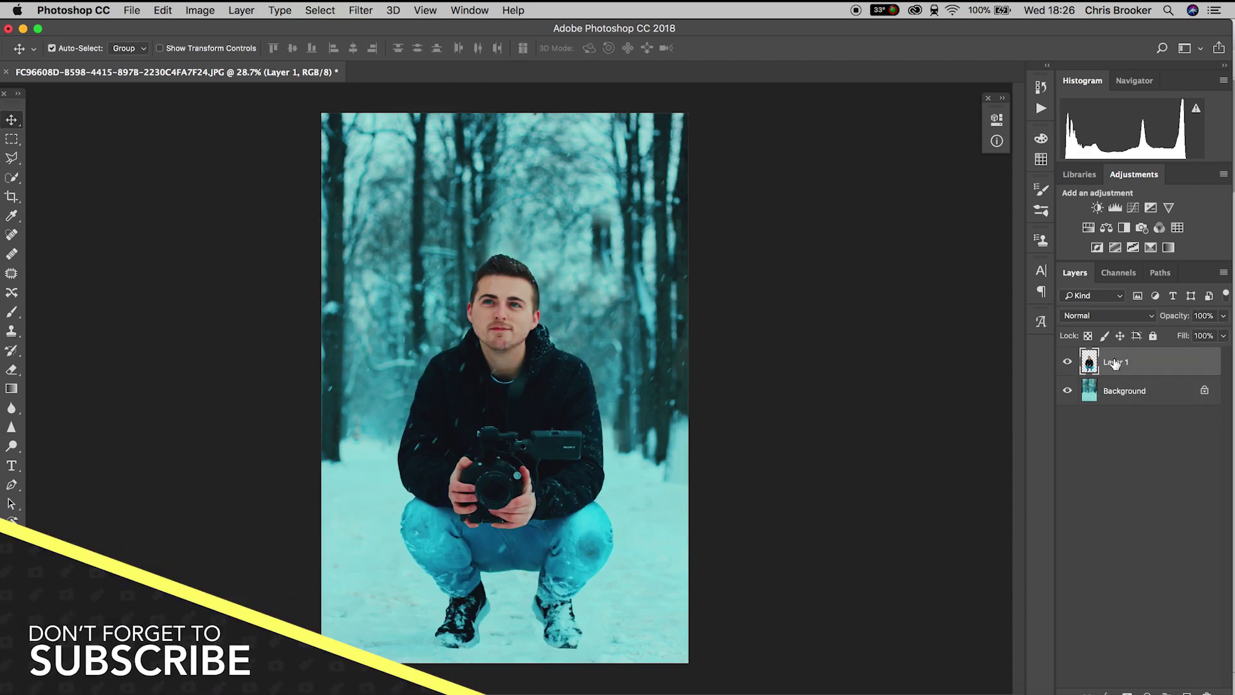
Scale the man on Layer 1 down to about half size with Free Transform and centre him on the snowy path
key(ctrl+t)
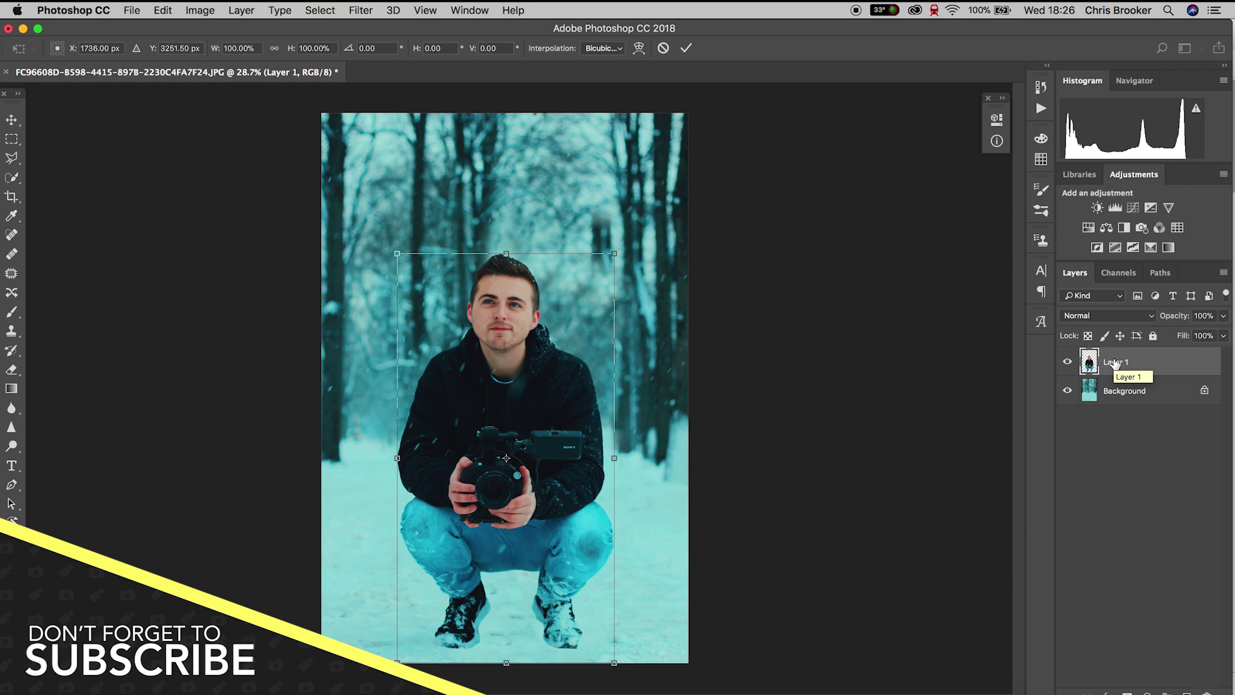
drag(614, 253, 452, 443)
drag(458, 524, 516, 450)
key(Return)
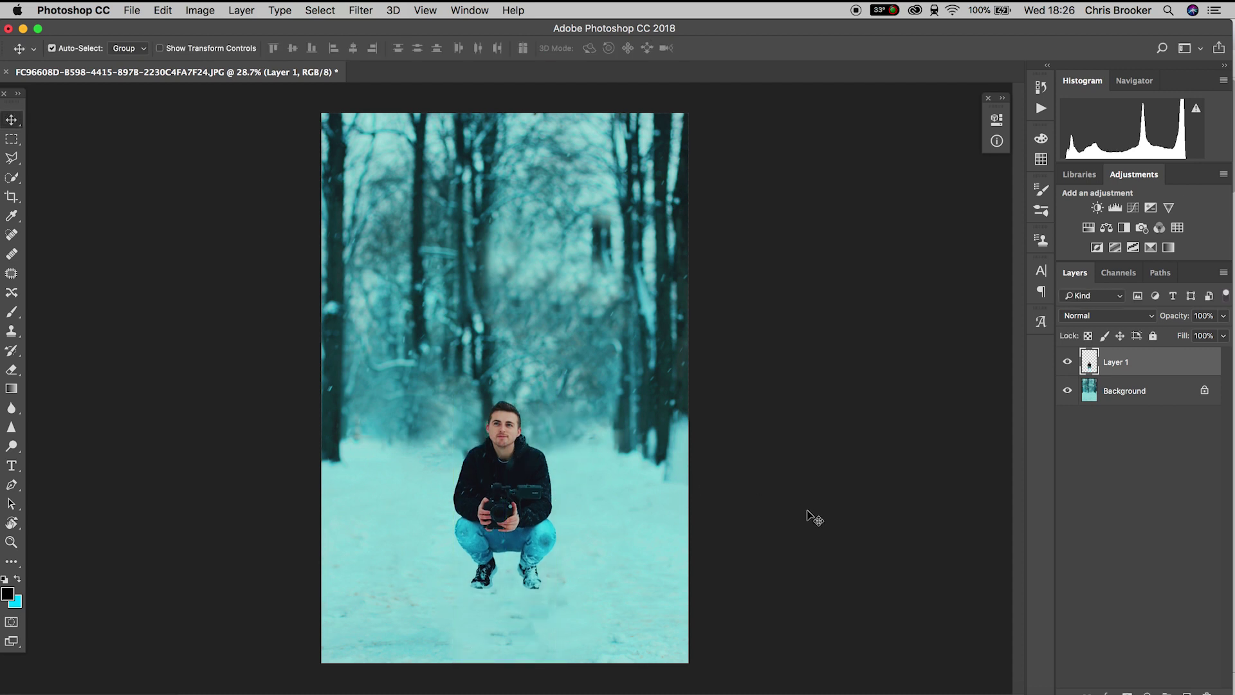
Undo the last scaling and repositioning of the man on Layer 1
key(super+alt+z)
key(super+alt+z)
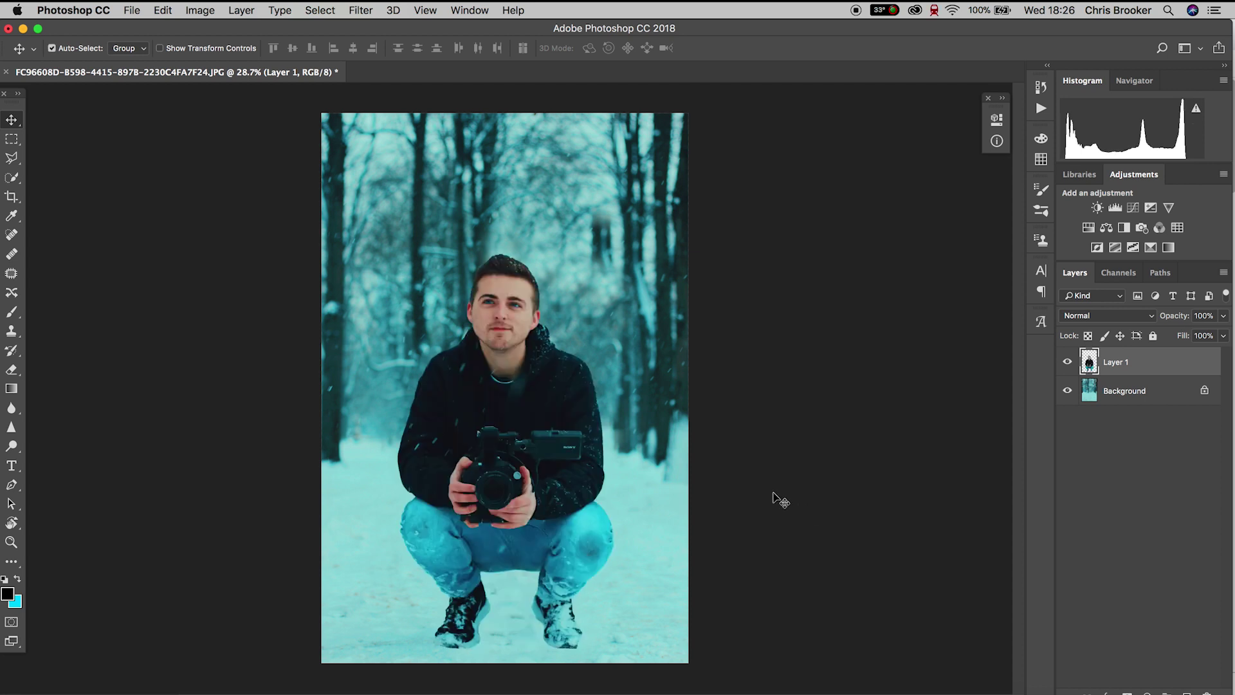
Try enlarging the man on Layer 1 with Free Transform until he nearly fills the frame
key(super+t)
drag(614, 253, 684, 126)
drag(551, 320, 520, 324)
key(Return)
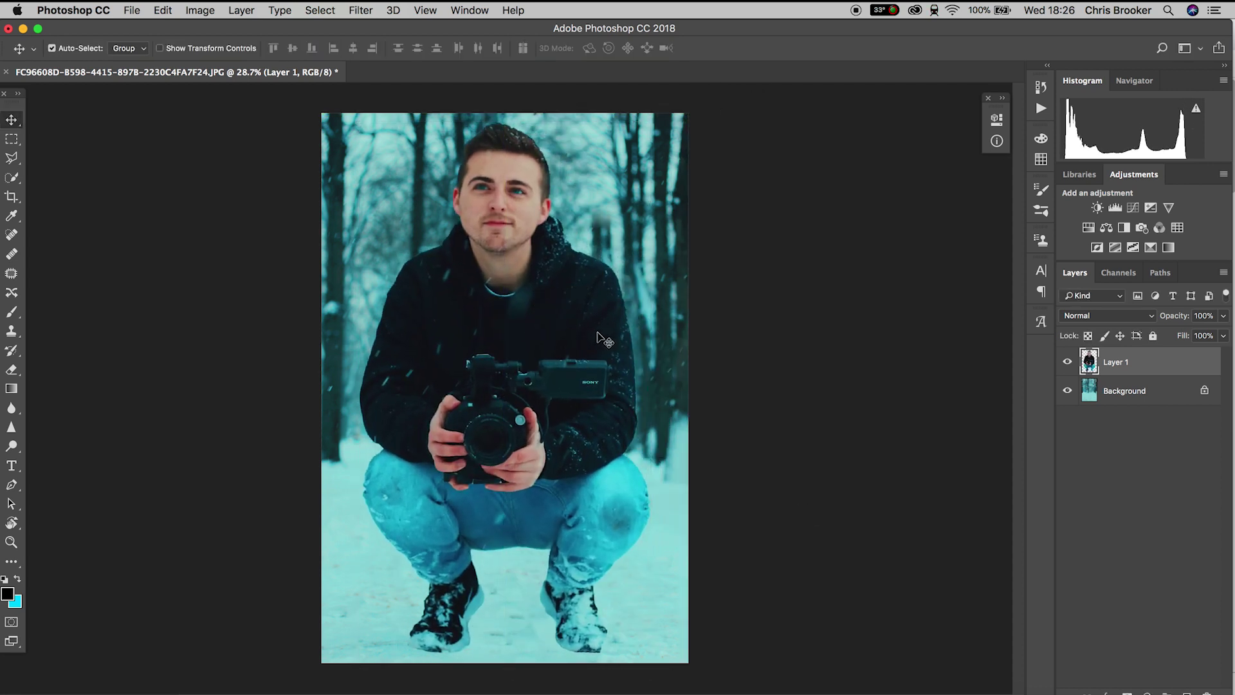
key(super+z)
Scale the man on Layer 1 to about 67% with Free Transform and centre him low on the snowy path
key(super+t)
drag(613, 254, 543, 390)
drag(490, 423, 525, 365)
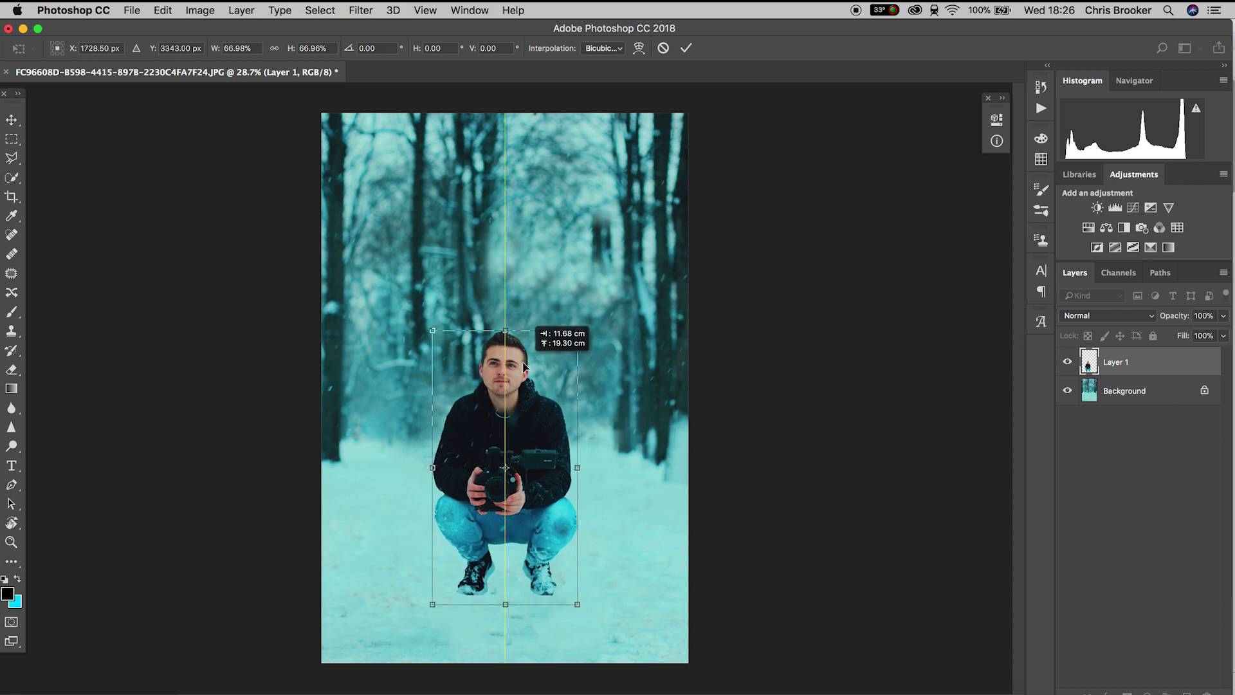
key(Return)
drag(526, 437, 525, 455)
Copy and paste the man onto a new layer, and offset the copy to the right so it partly overlaps the original
key(super+c)
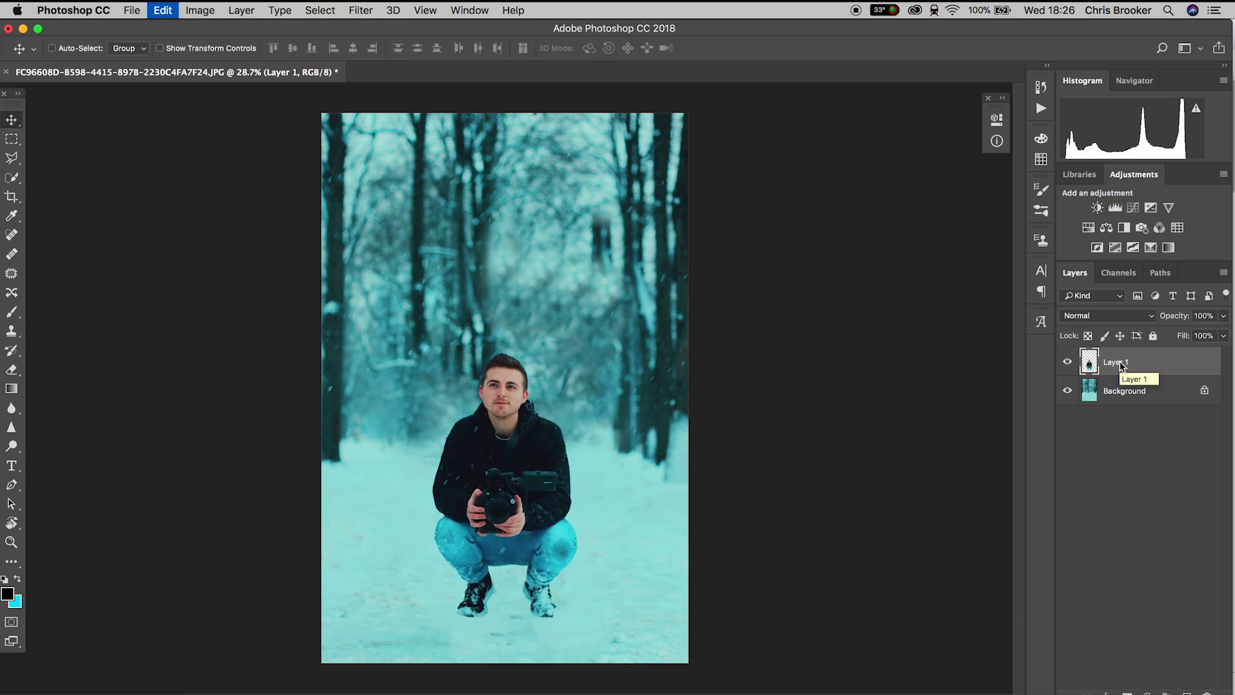
key(super+v)
drag(534, 376, 601, 464)
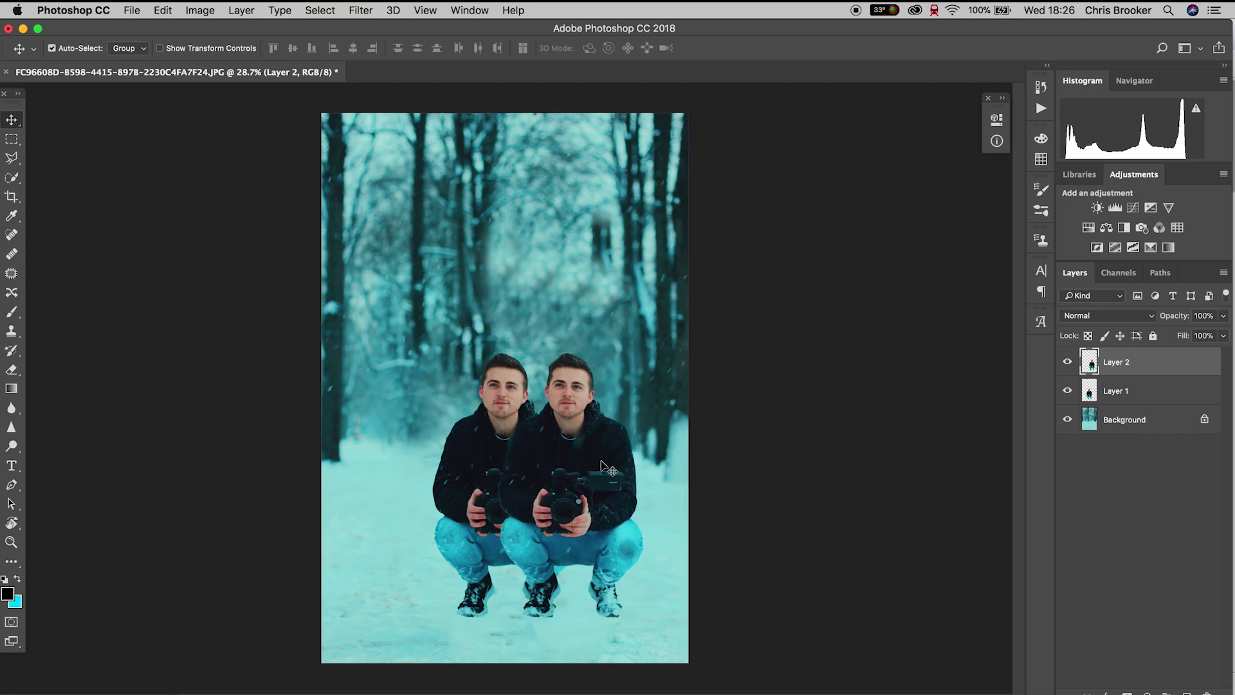
Load the copied man's outline on Layer 2 as a selection, paint it solid black with a 2120 px hard brush, and deselect
super+click(1089, 362)
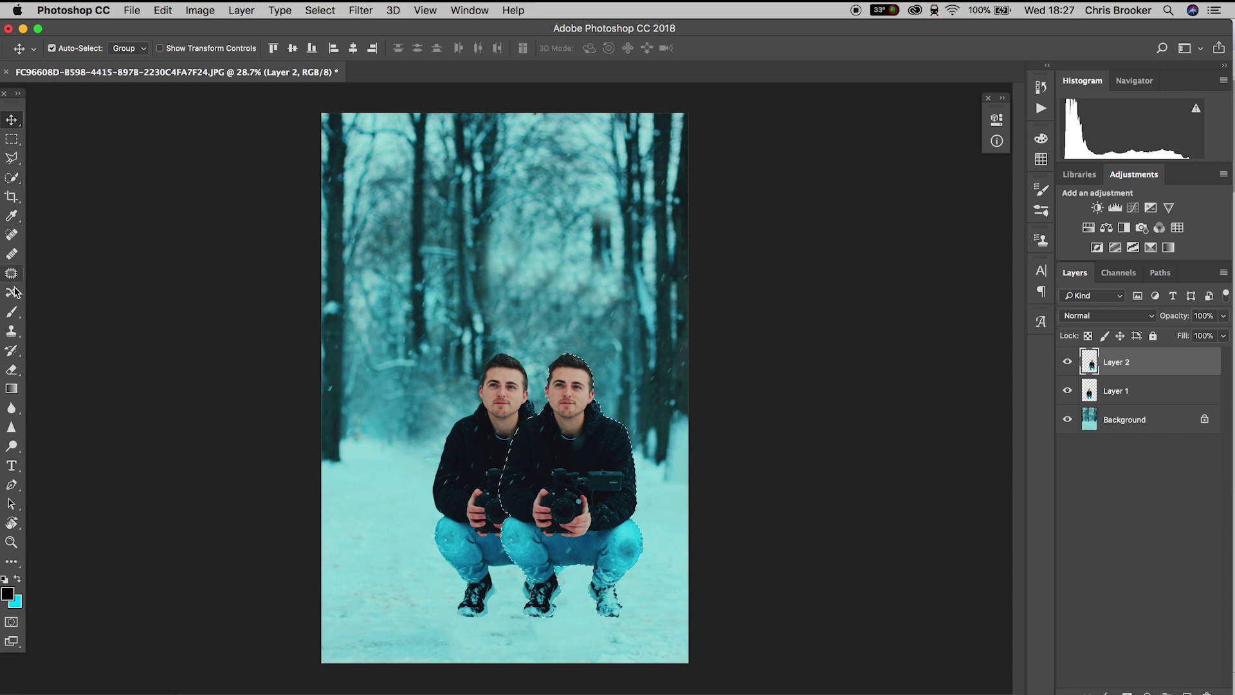
click(12, 315)
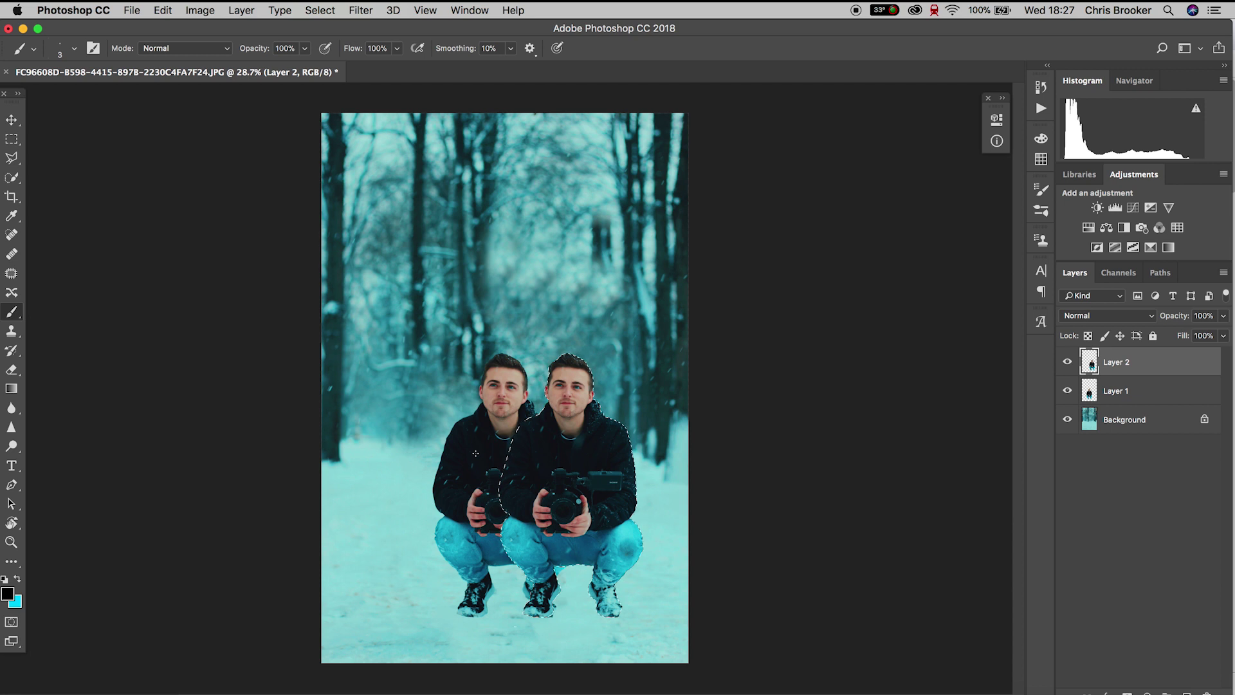
click(75, 49)
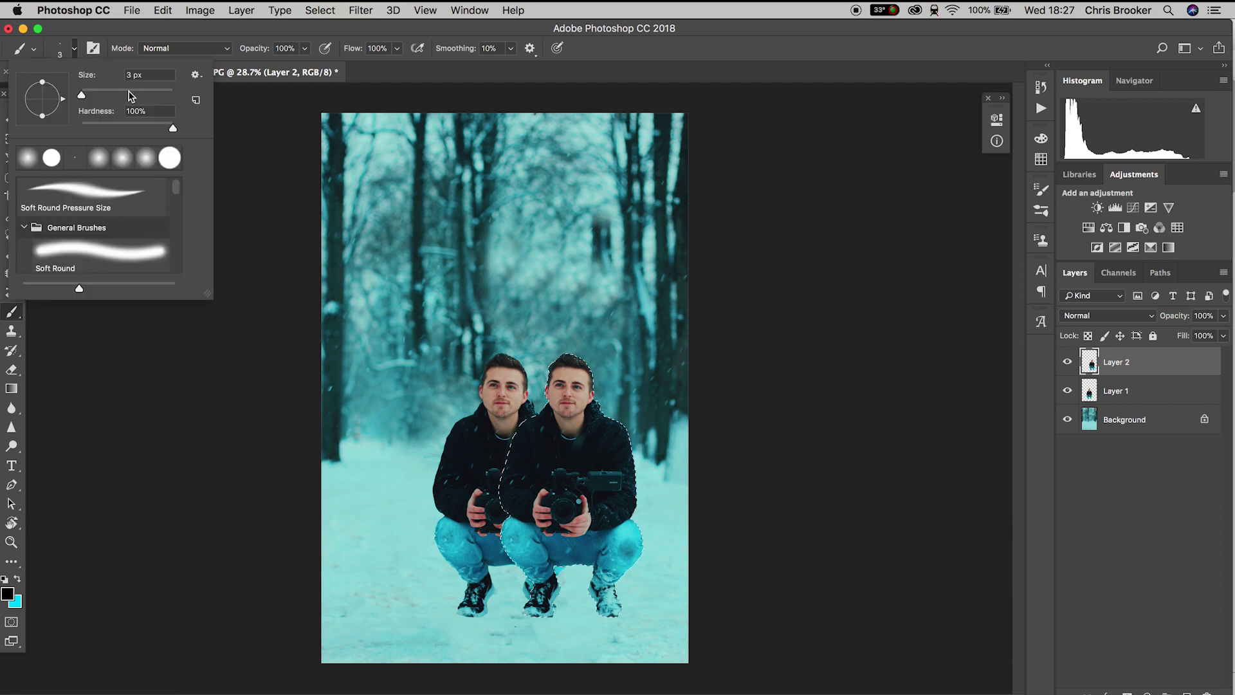
drag(141, 95, 168, 93)
key(Return)
mouse_move(566, 399)
mouse_down()
mouse_move(593, 455)
mouse_move(527, 533)
mouse_move(605, 481)
mouse_move(585, 423)
mouse_up()
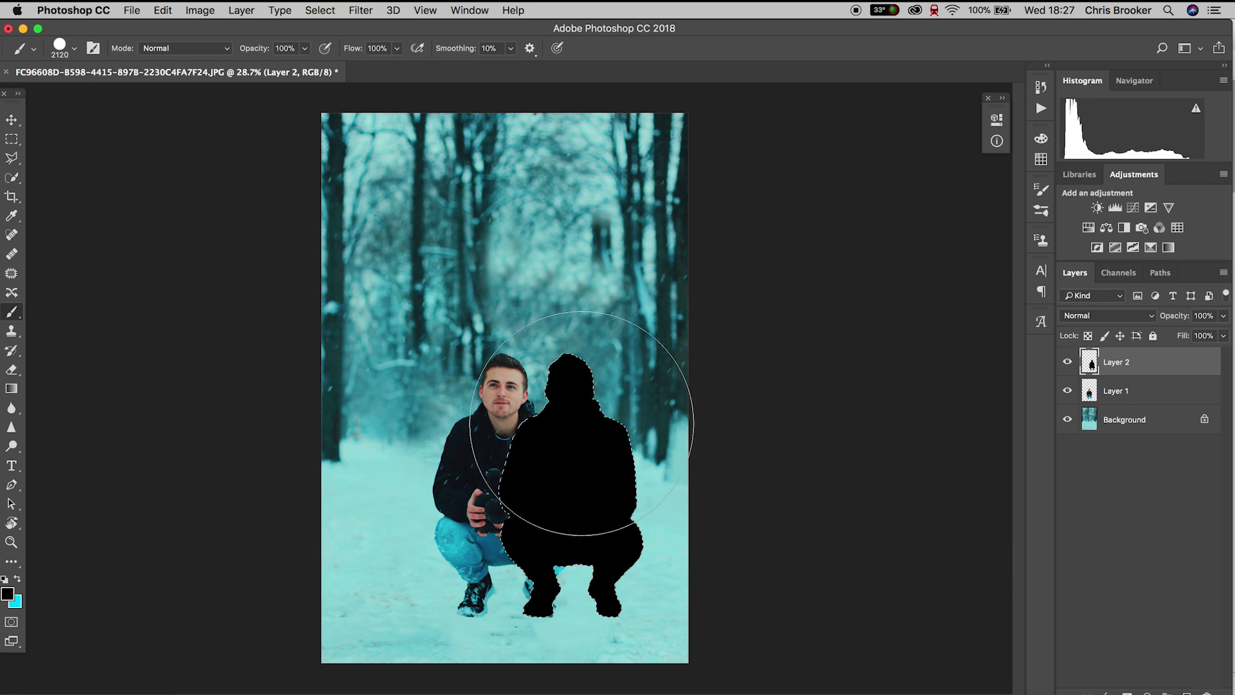
key(ctrl+d)
Move Layer 2 with the black silhouette below Layer 1 and shift the silhouette slightly closer to the man
key(v)
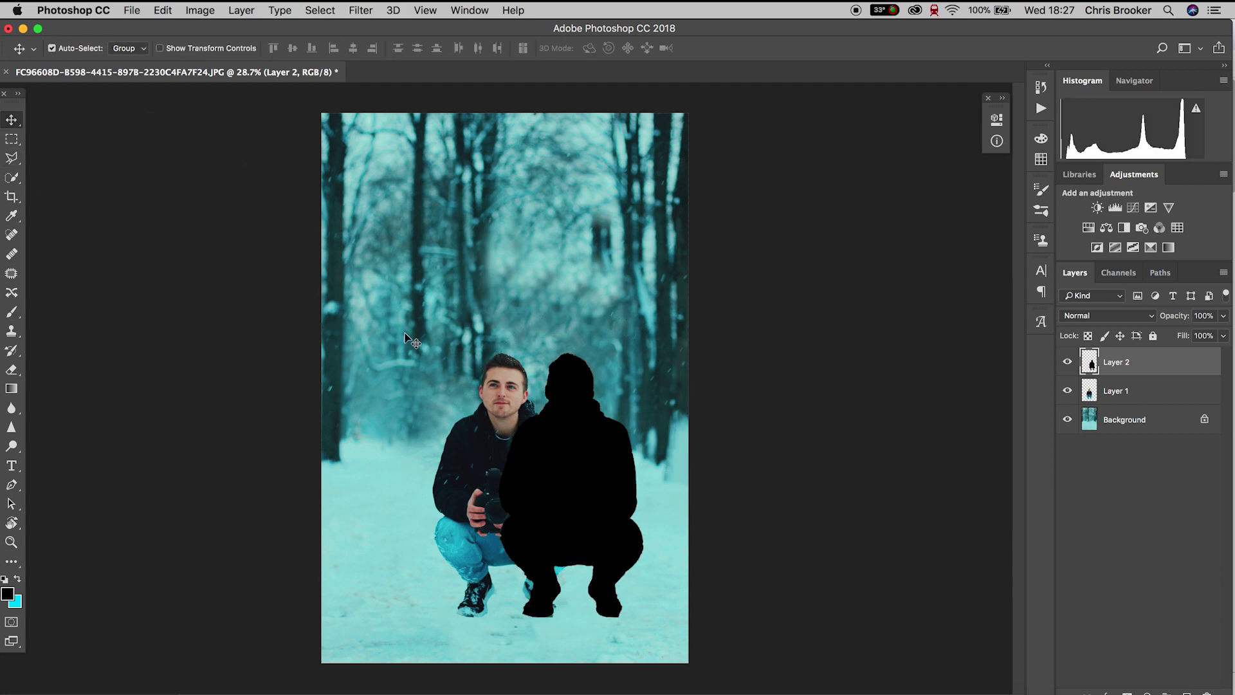
drag(1125, 376, 1124, 404)
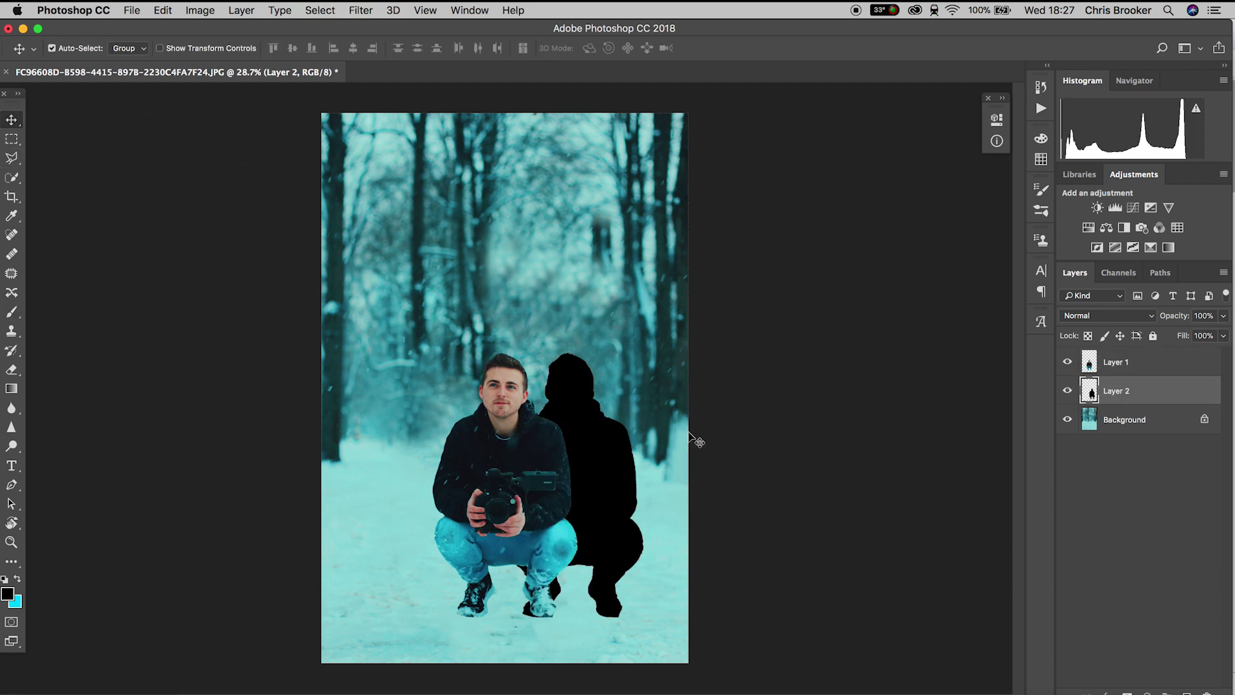
drag(608, 441, 596, 444)
Rotate, flatten and reshape the silhouette on Layer 2 with Free Transform so it lies as a shadow on the snow beside the man's feet
key(ctrl+t)
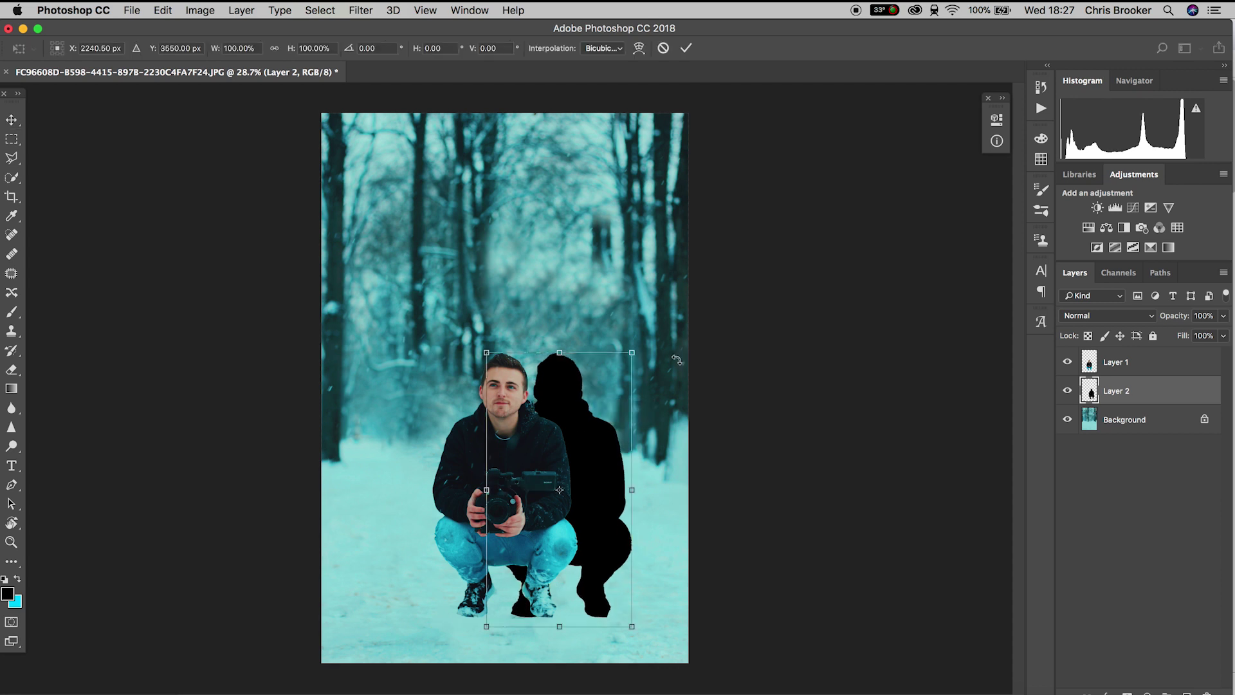
drag(640, 353, 582, 462)
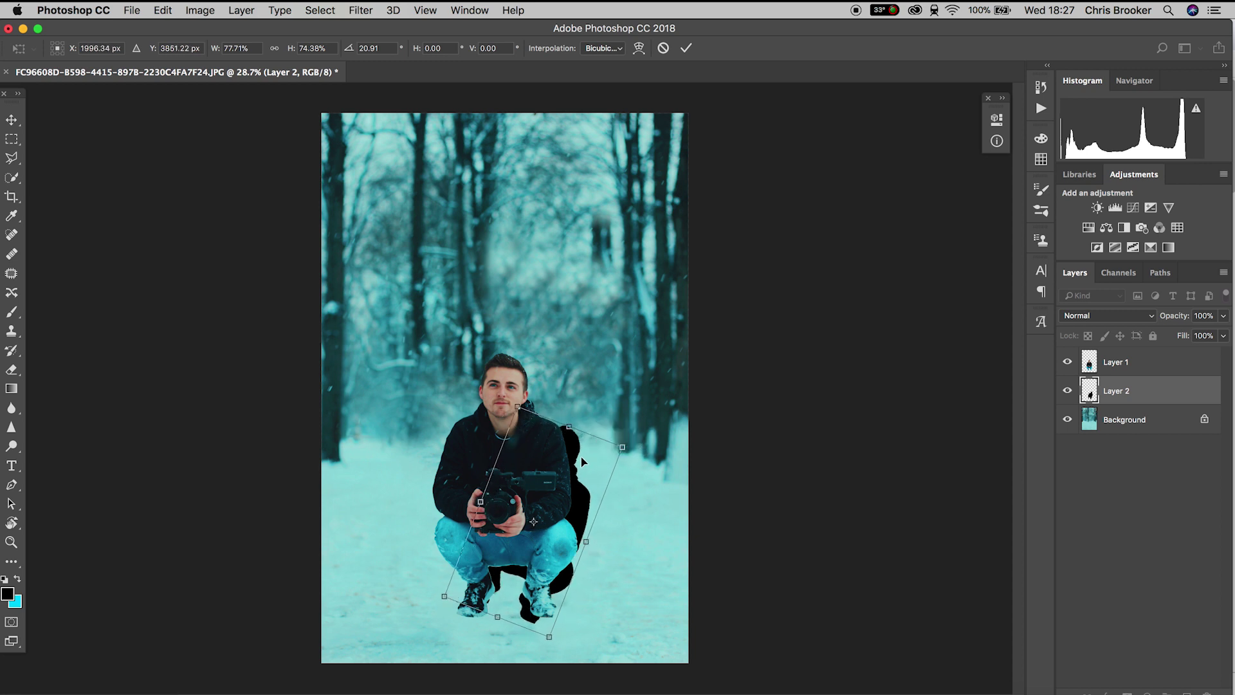
key(Return)
key(super+t)
drag(617, 404, 585, 546)
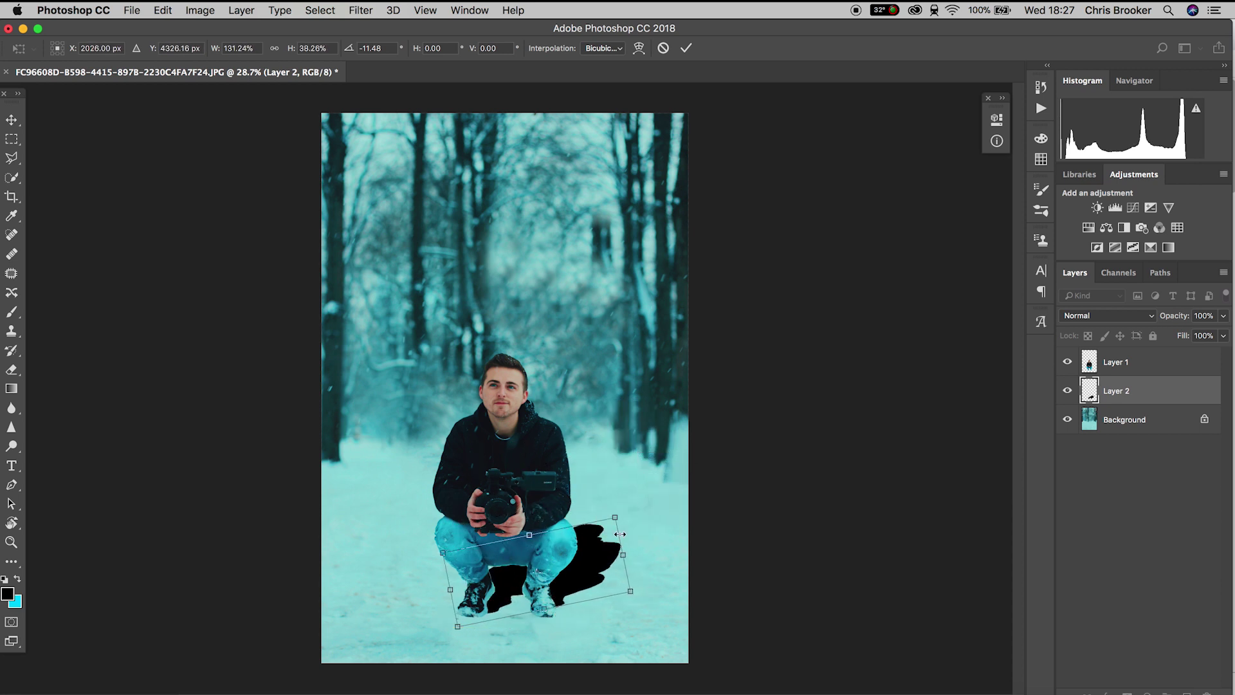
drag(623, 508, 593, 571)
key(Return)
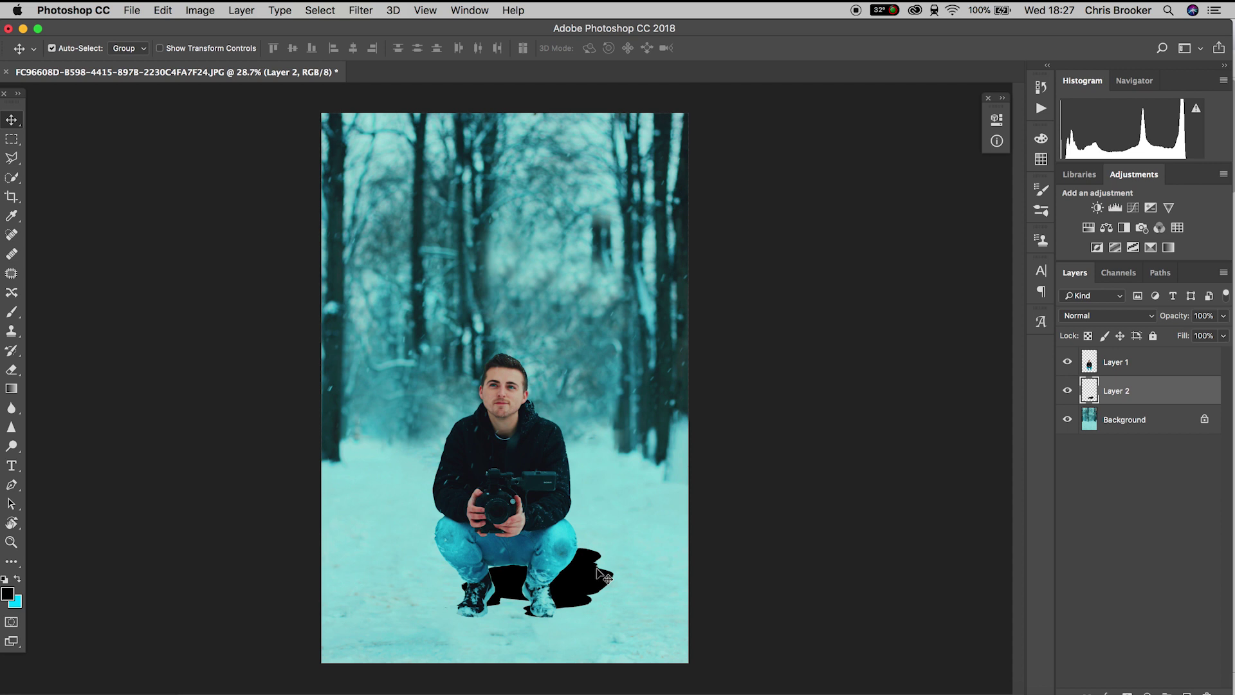
Soften the shadow on Layer 2 with a Lens Blur of near-maximum radius, and reduce the layer's opacity to about 24%
click(240, 10)
mouse_move(364, 11)
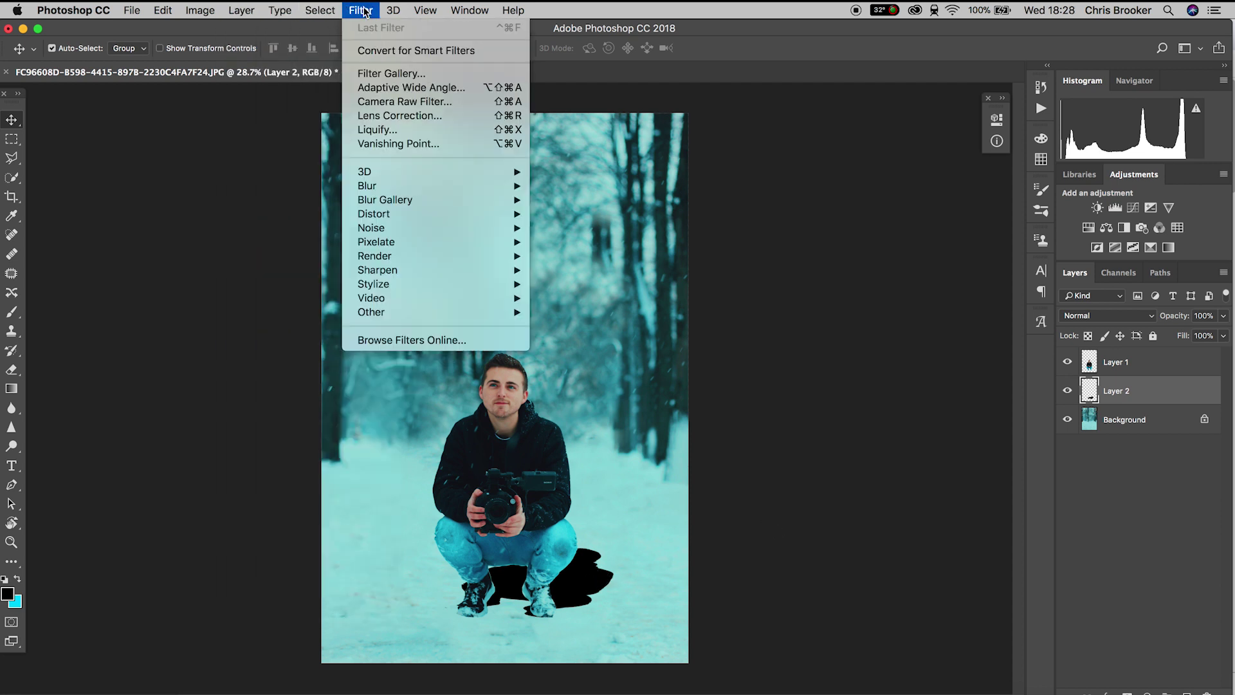
mouse_move(452, 187)
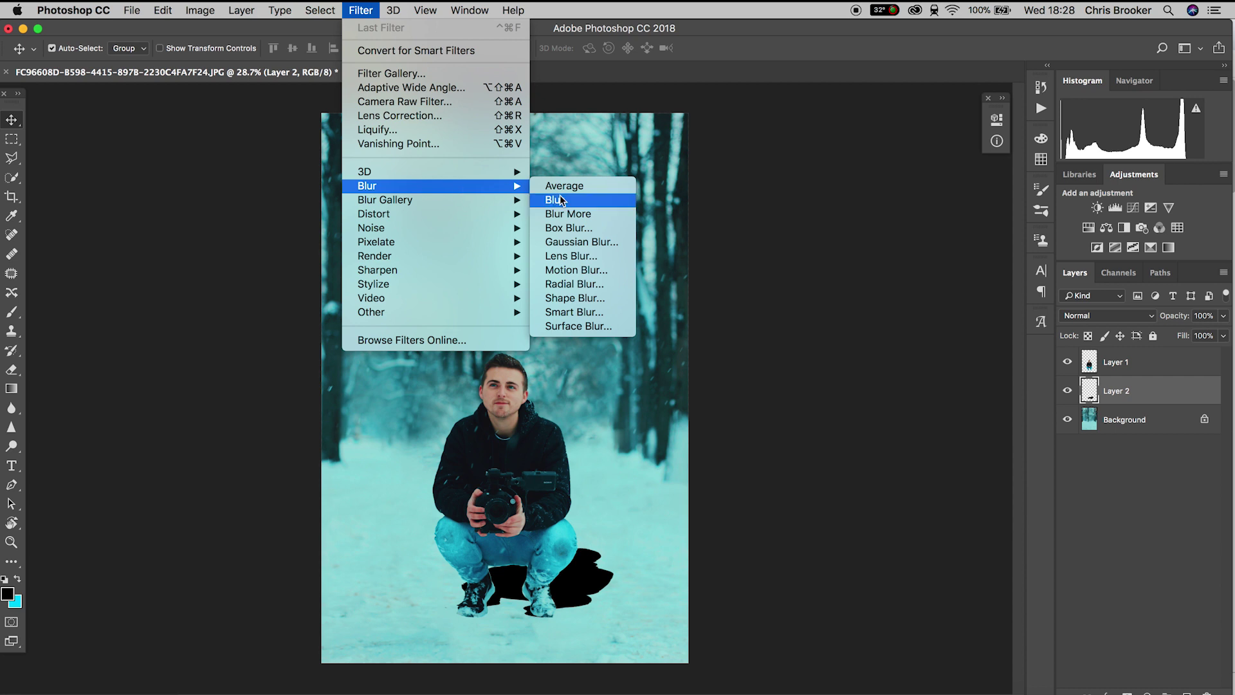
click(611, 257)
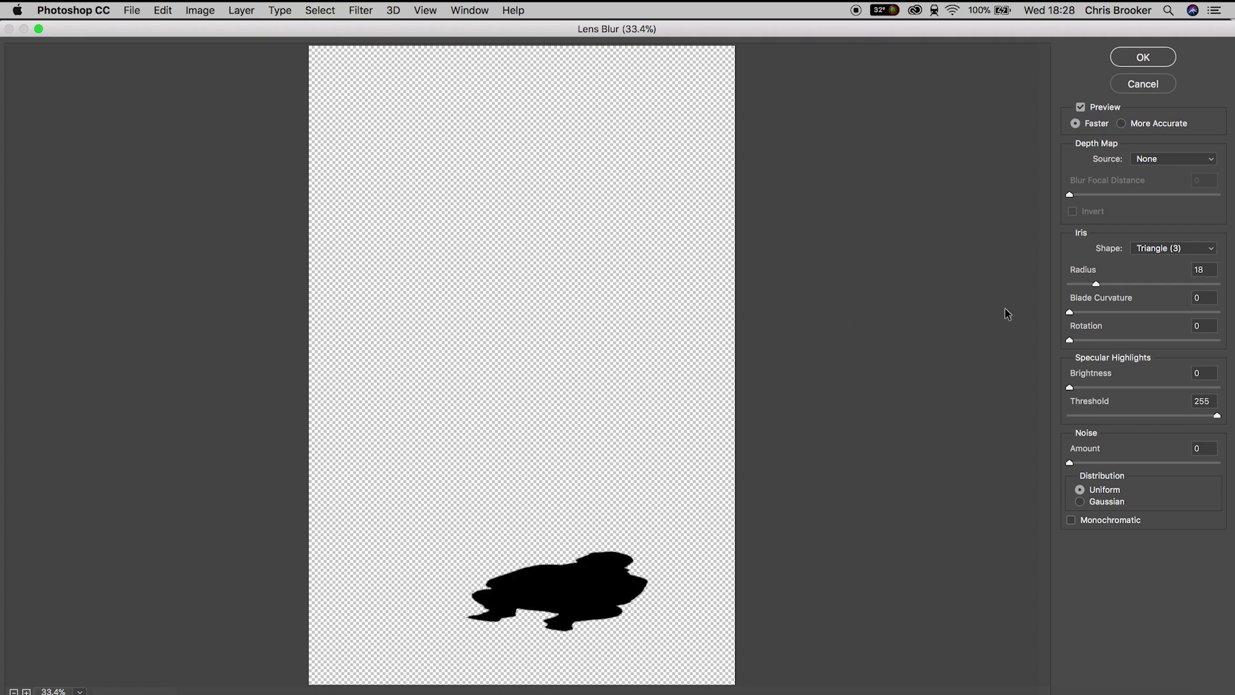
click(1152, 284)
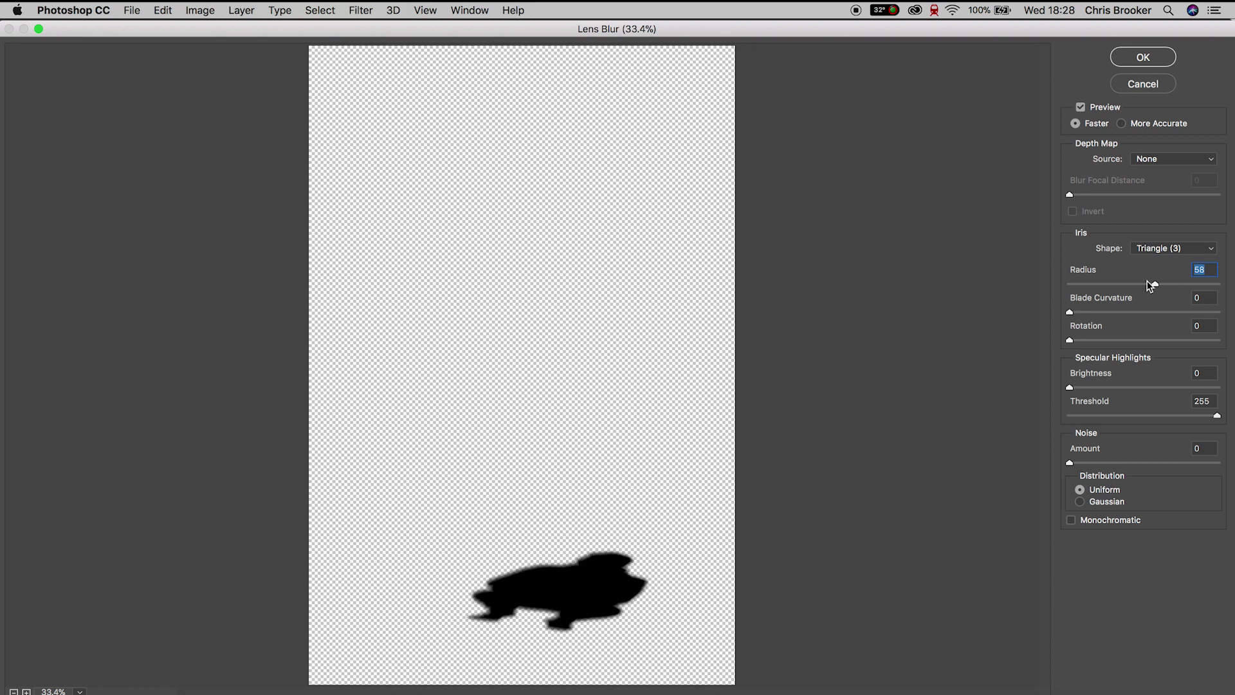
drag(1183, 284, 1208, 285)
click(1133, 59)
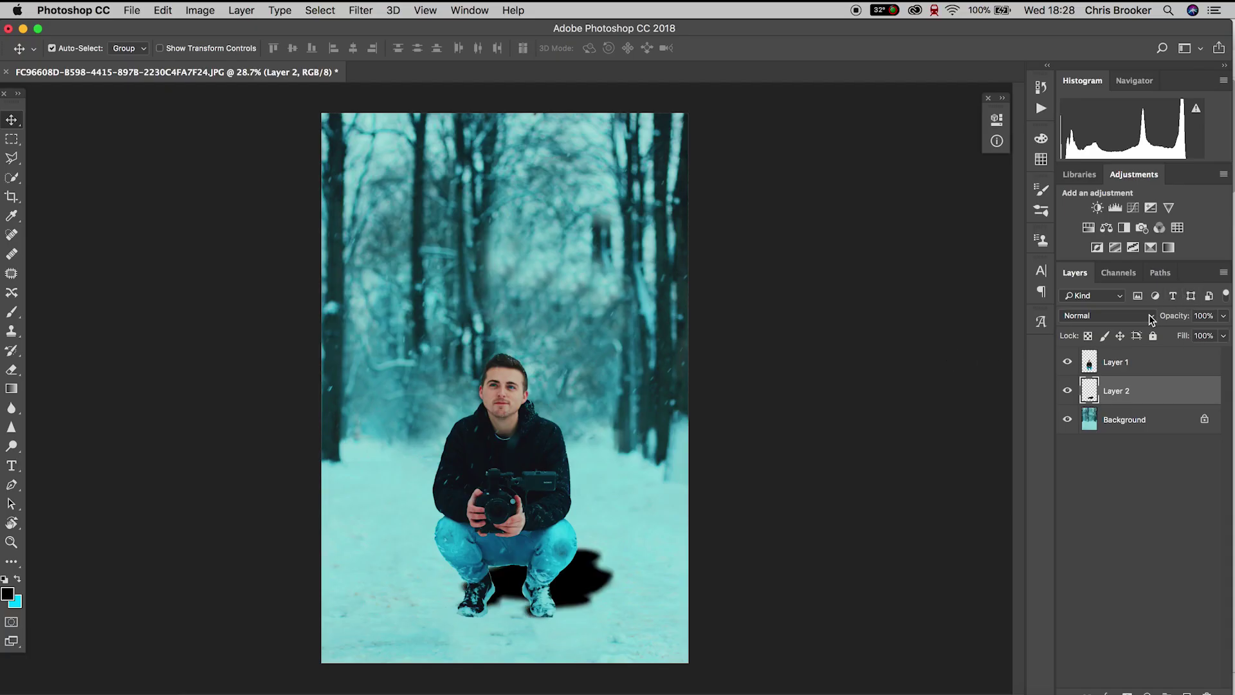
drag(1221, 315, 1169, 335)
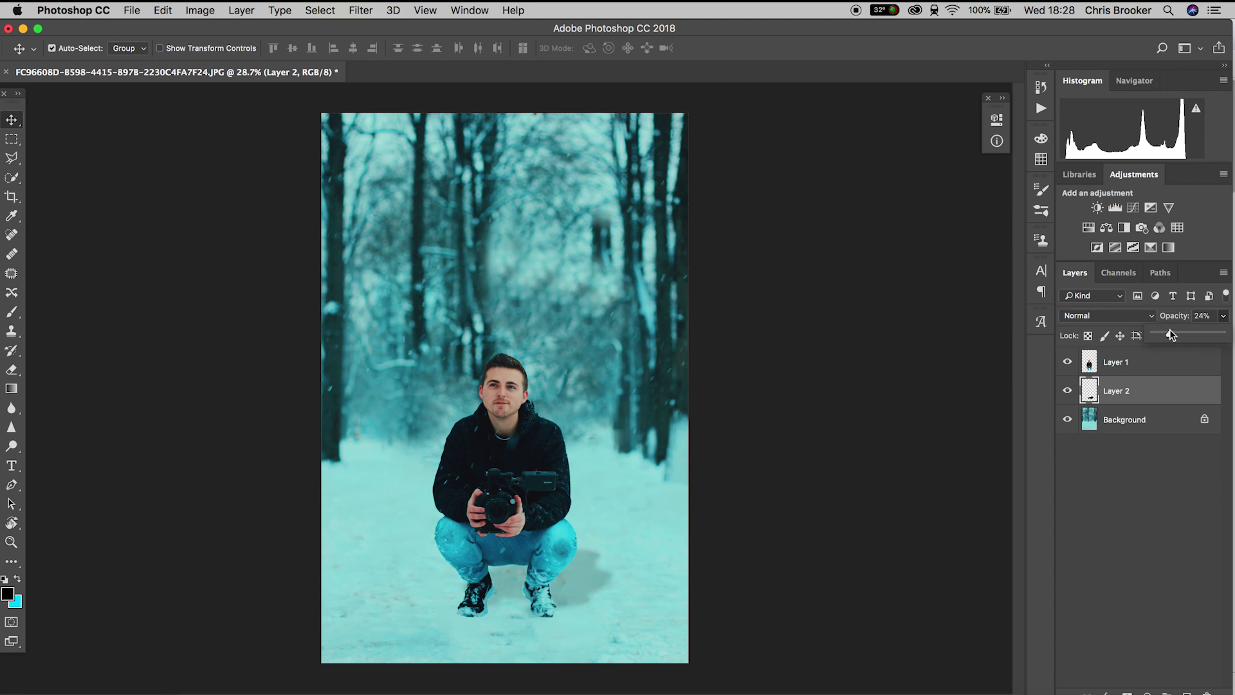